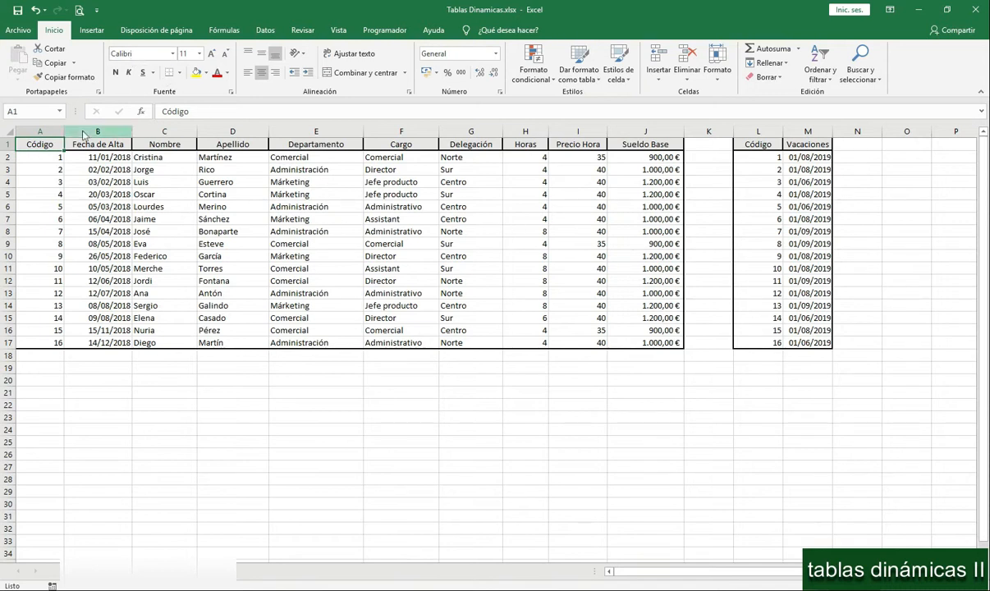
- Create a pivot table from the employee data in Hoja1 A1:J17 on a new worksheet
{"action": "left_click", "coordinate": [373, 205]}
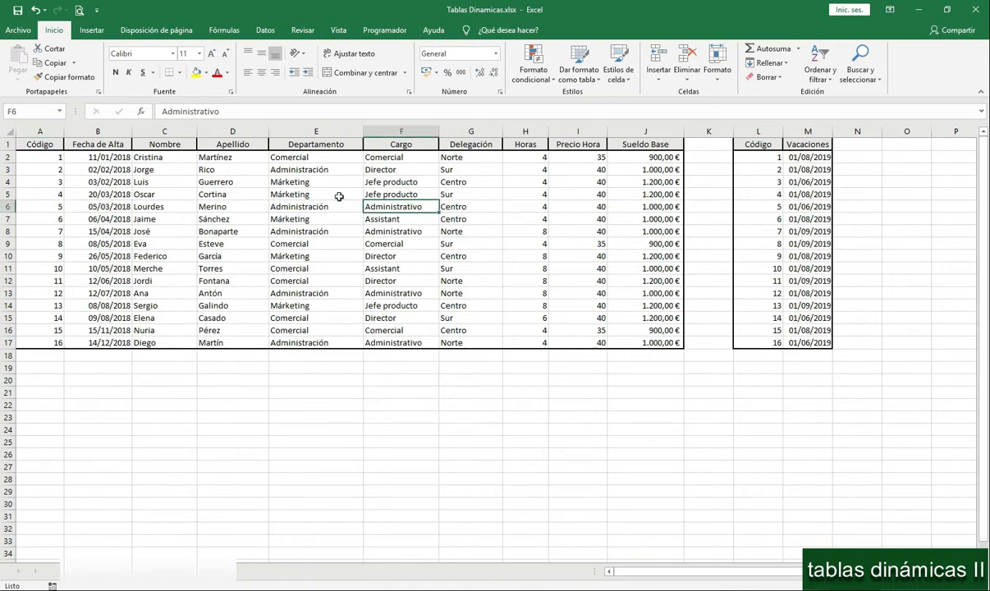
{"action": "left_click", "coordinate": [91, 30]}
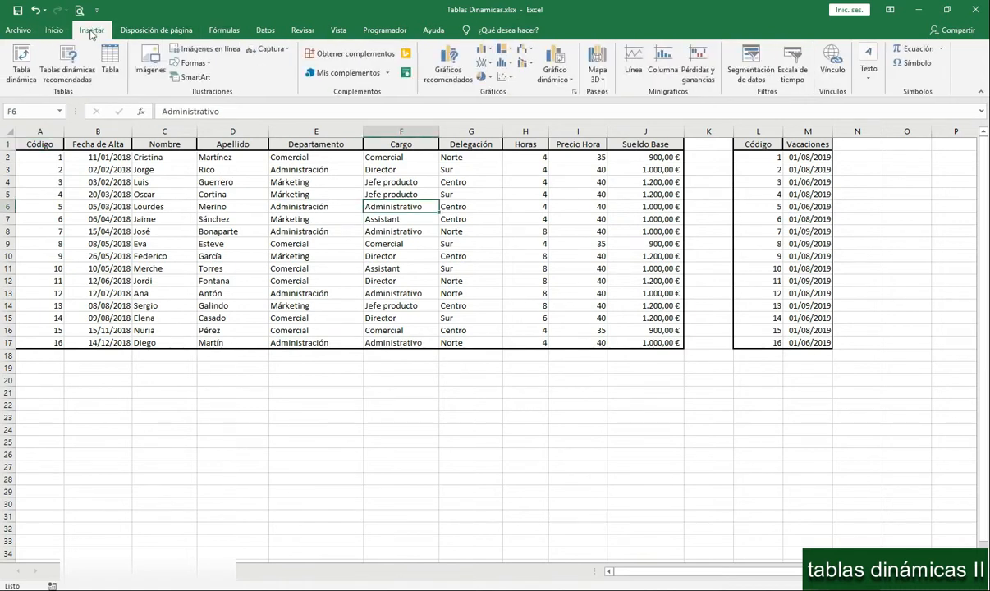
{"action": "left_click", "coordinate": [22, 72]}
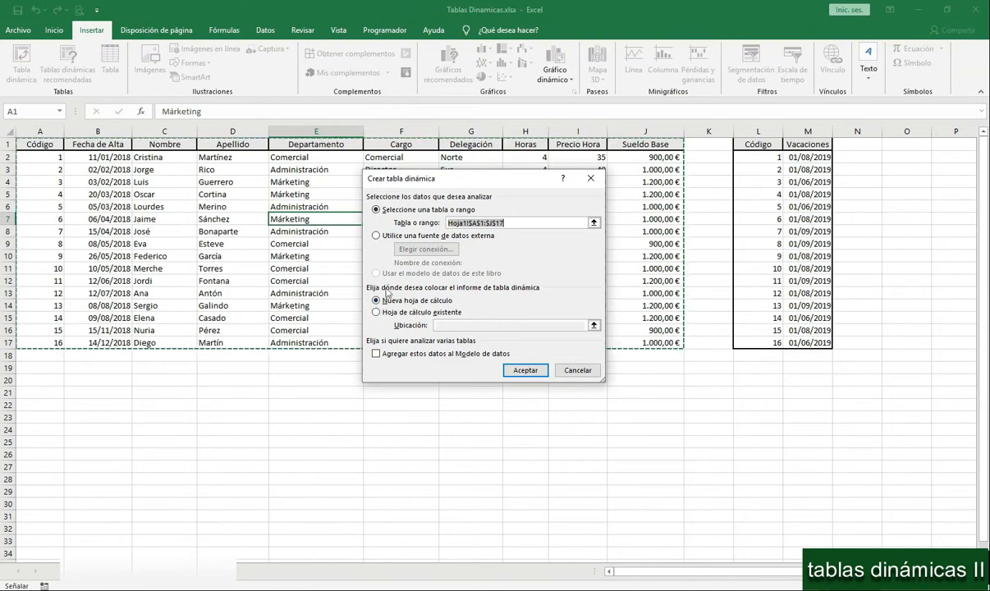
{"action": "left_click", "coordinate": [529, 372]}
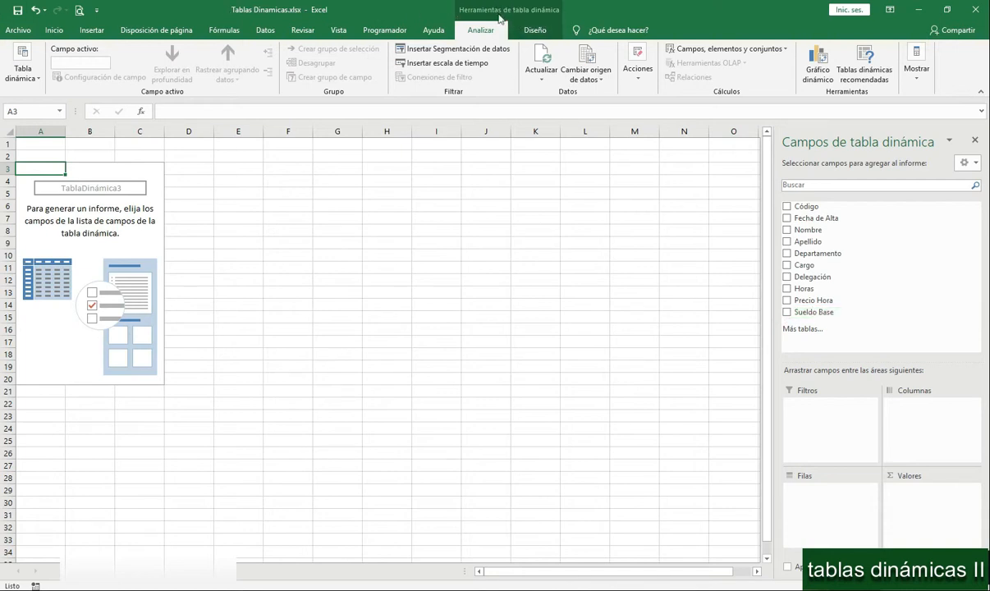
- Begin a new calculated field for the pivot table and name it Sueldo + 20%
{"action": "left_click", "coordinate": [757, 50]}
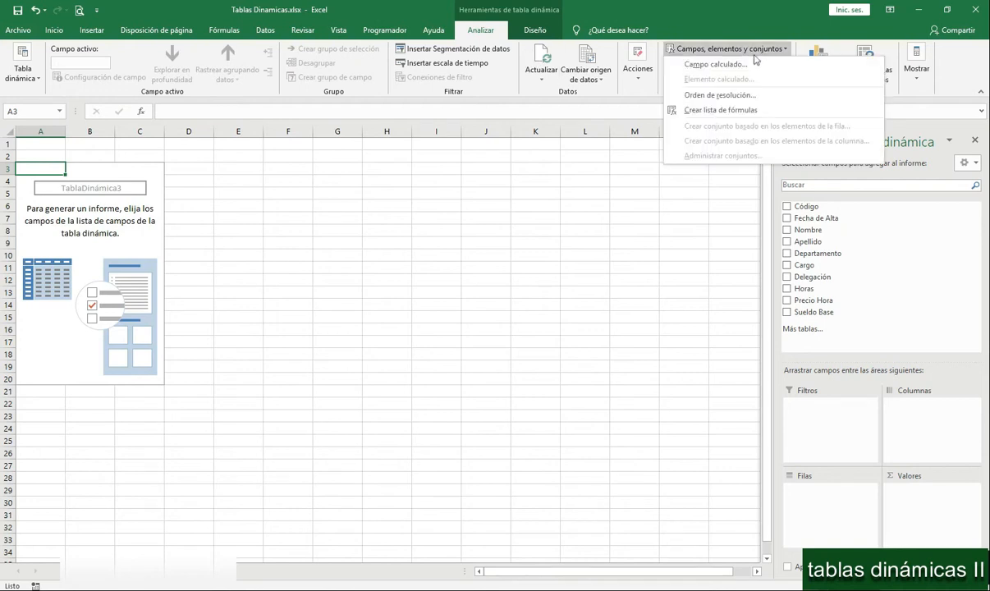
{"action": "left_click", "coordinate": [747, 65]}
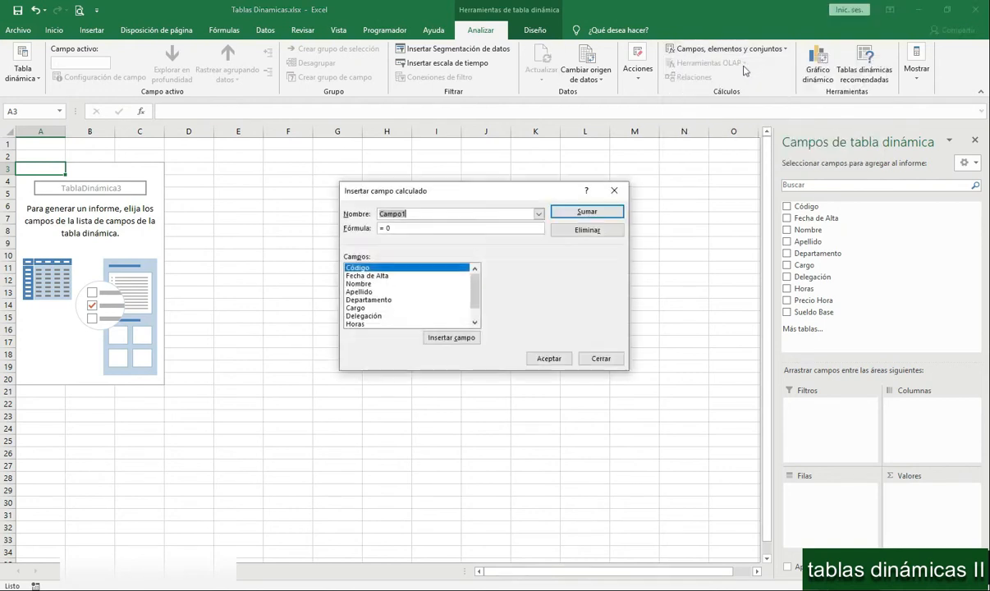
{"action": "left_click_drag", "start_coordinate": [483, 195], "coordinate": [493, 219]}
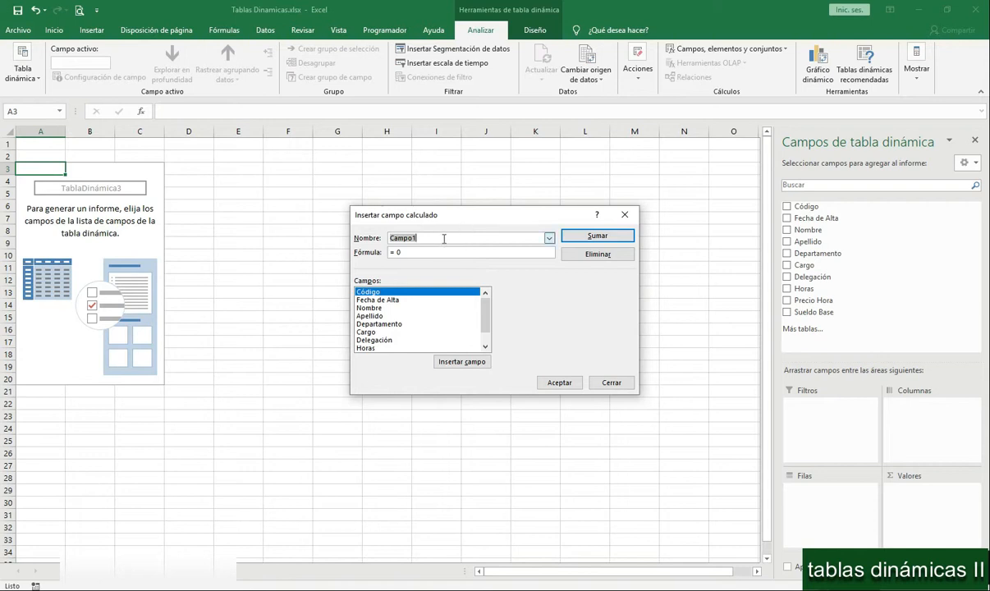
{"action": "type", "text": "sue"}
{"action": "key", "text": "BackSpace"}
{"action": "key", "text": "BackSpace"}
{"action": "key", "text": "BackSpace"}
{"action": "type", "text": "Sueldo +20%"}
{"action": "key", "text": "Left"}
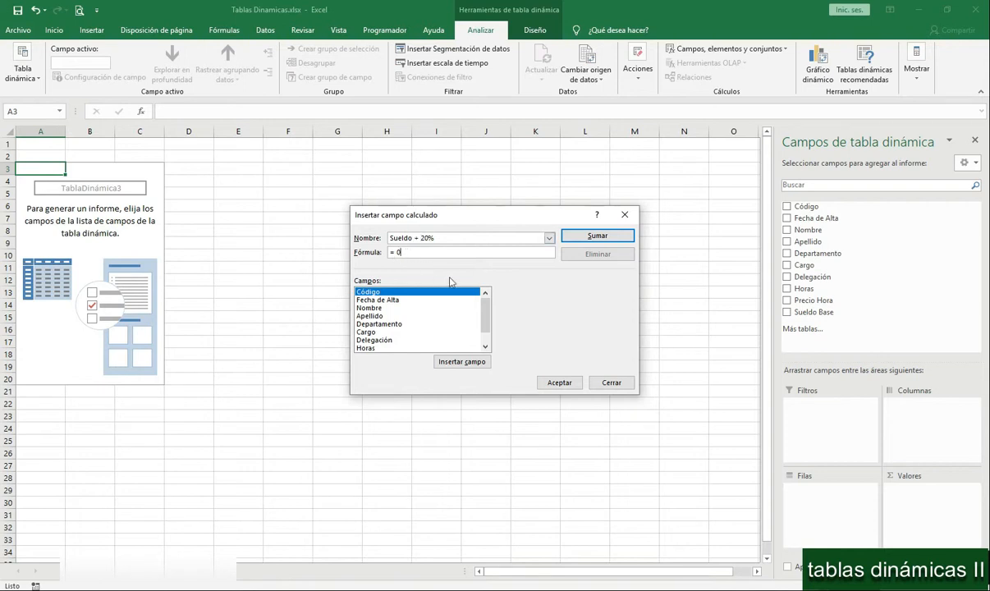
- Define the calculated field's formula as ='Sueldo Base'*1,20 and add the field to the pivot table
{"action": "left_click", "coordinate": [479, 251]}
{"action": "scroll", "coordinate": [458, 308], "scroll_direction": "down", "scroll_amount": 1}
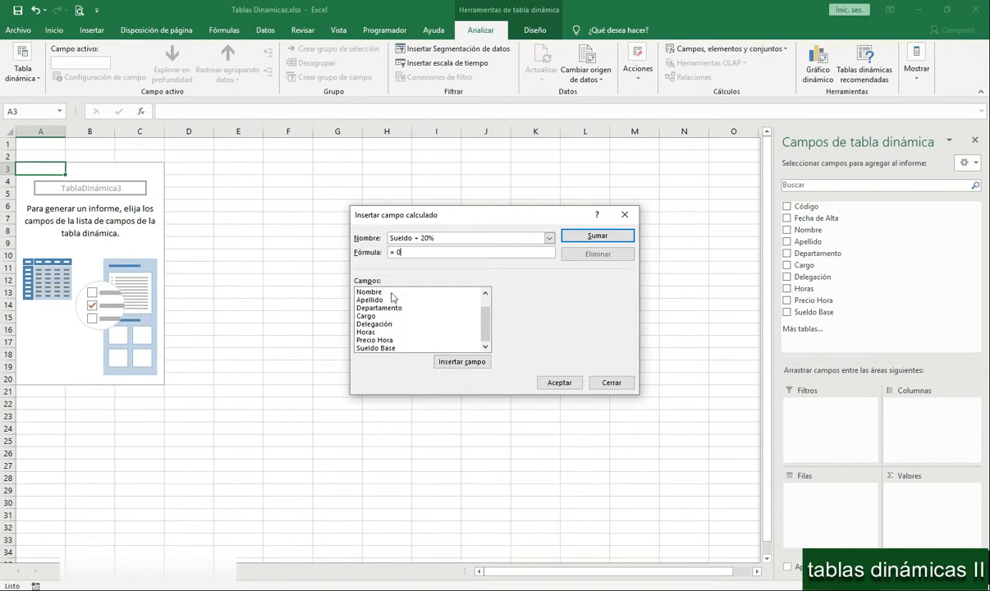
{"action": "double_click", "coordinate": [376, 348]}
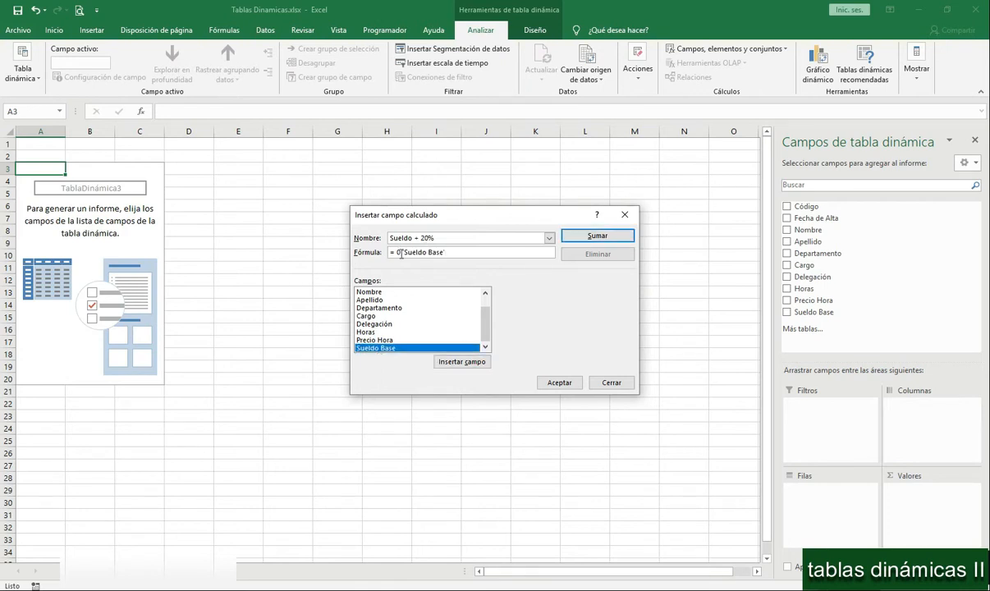
{"action": "key", "text": "BackSpace"}
{"action": "key", "text": "BackSpace"}
{"action": "key", "text": "BackSpace"}
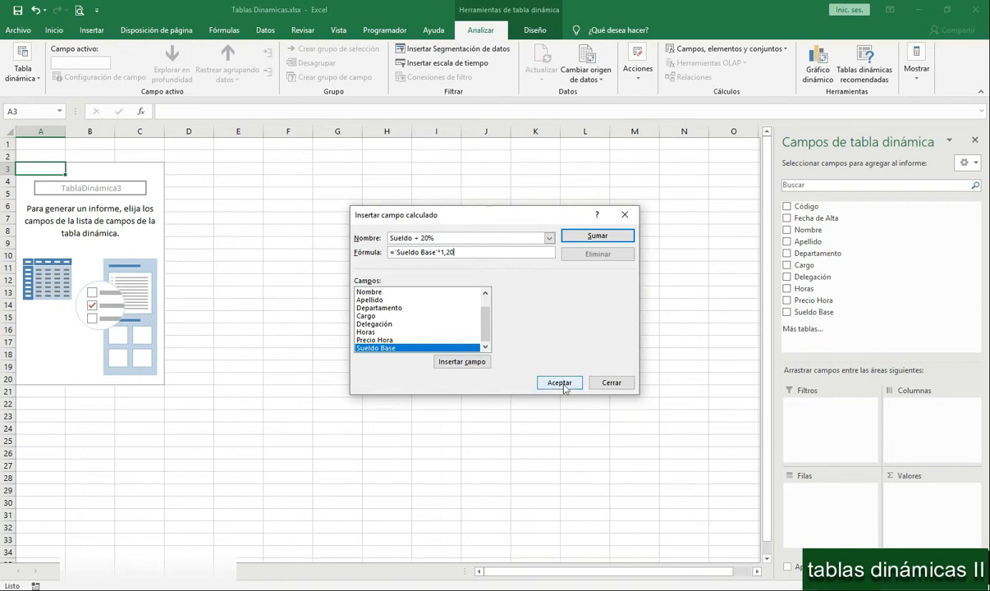
{"action": "left_click", "coordinate": [588, 238]}
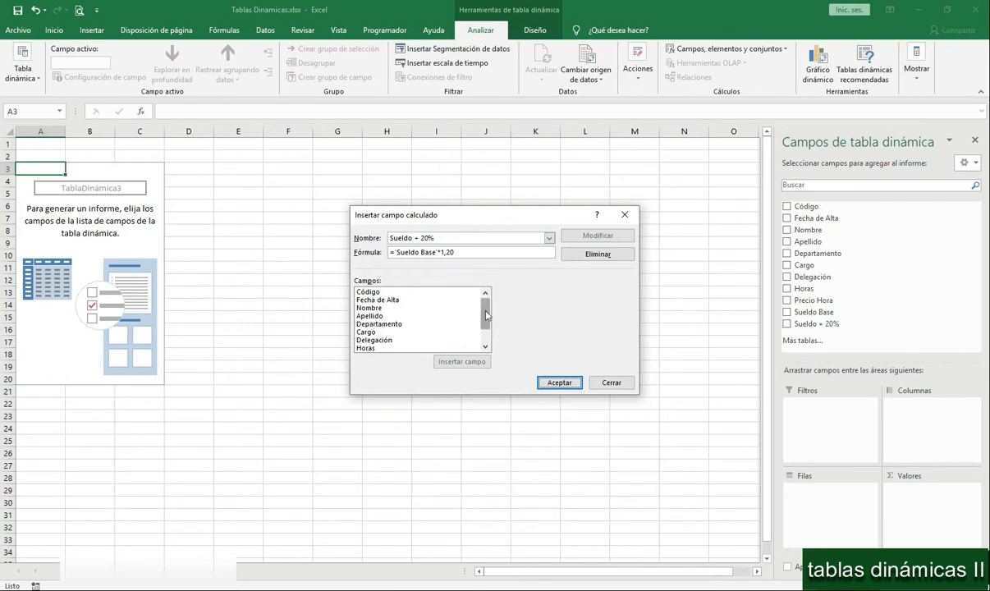
{"action": "left_click_drag", "start_coordinate": [490, 328], "coordinate": [490, 339]}
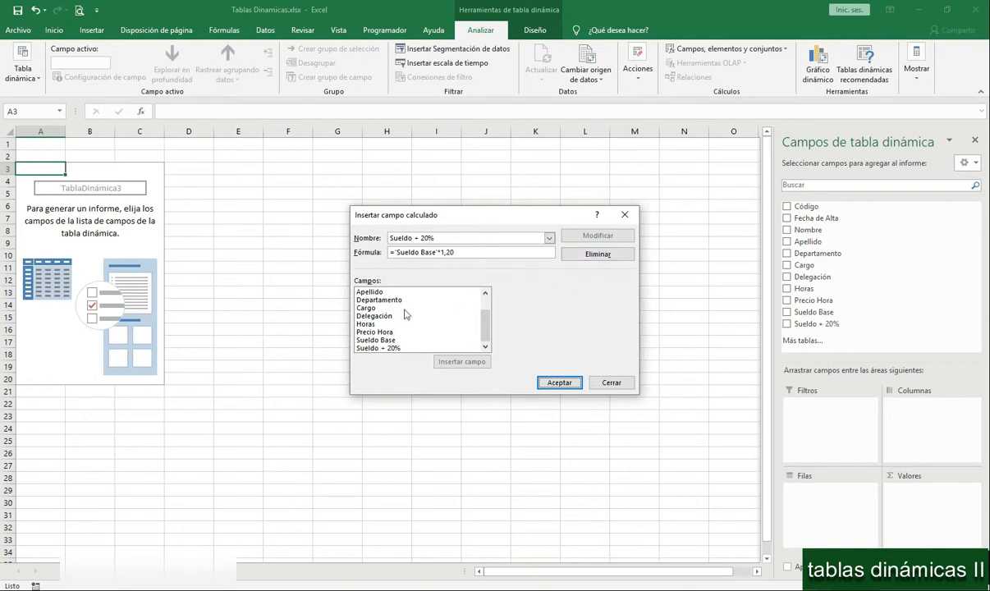
{"action": "left_click", "coordinate": [560, 383]}
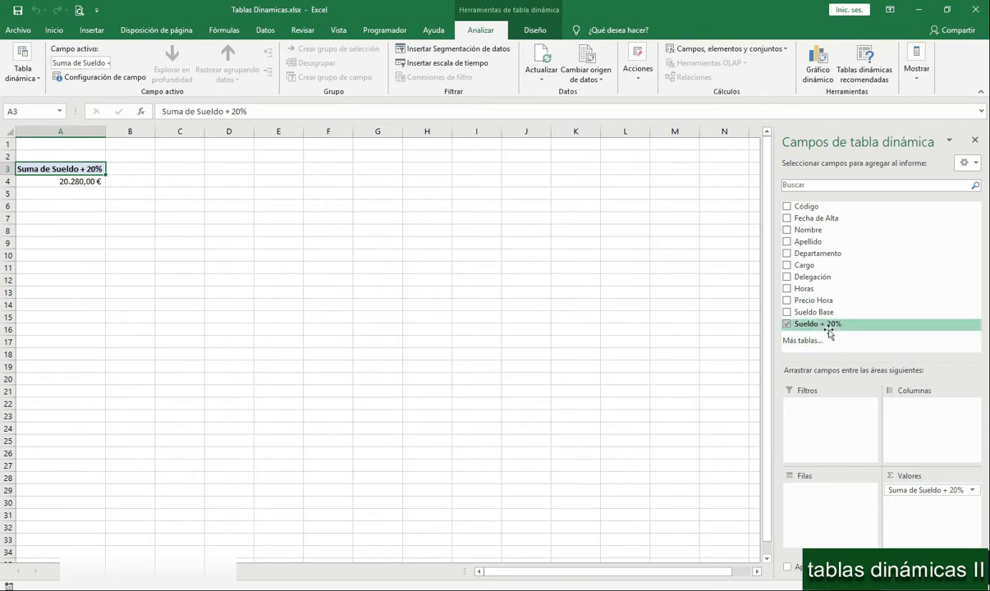
- Add Nombre as the pivot table's row field and place Sueldo Base in the values before Sueldo + 20%
{"action": "left_click_drag", "start_coordinate": [816, 233], "coordinate": [810, 495]}
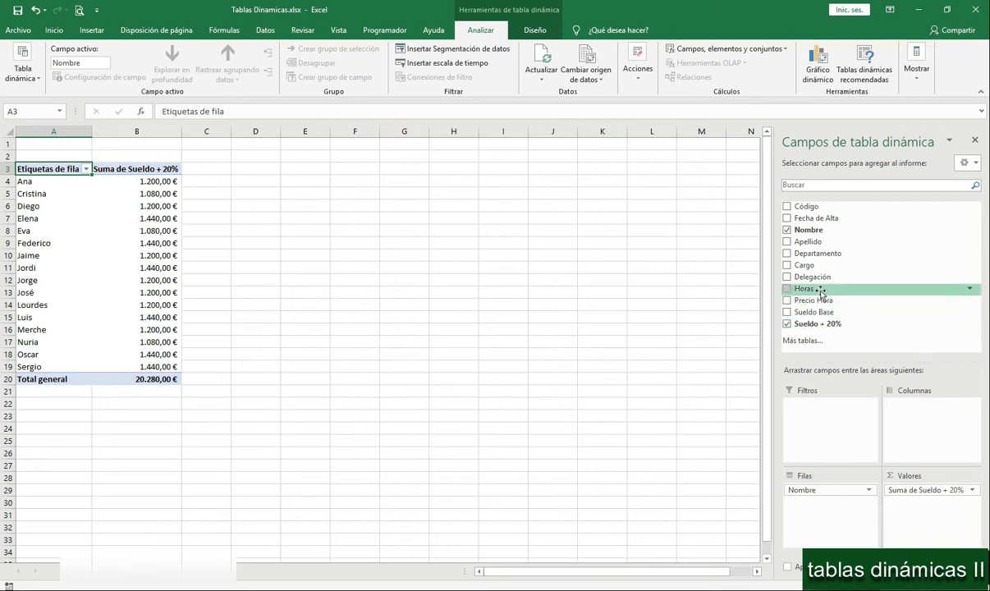
{"action": "left_click_drag", "start_coordinate": [833, 313], "coordinate": [911, 489]}
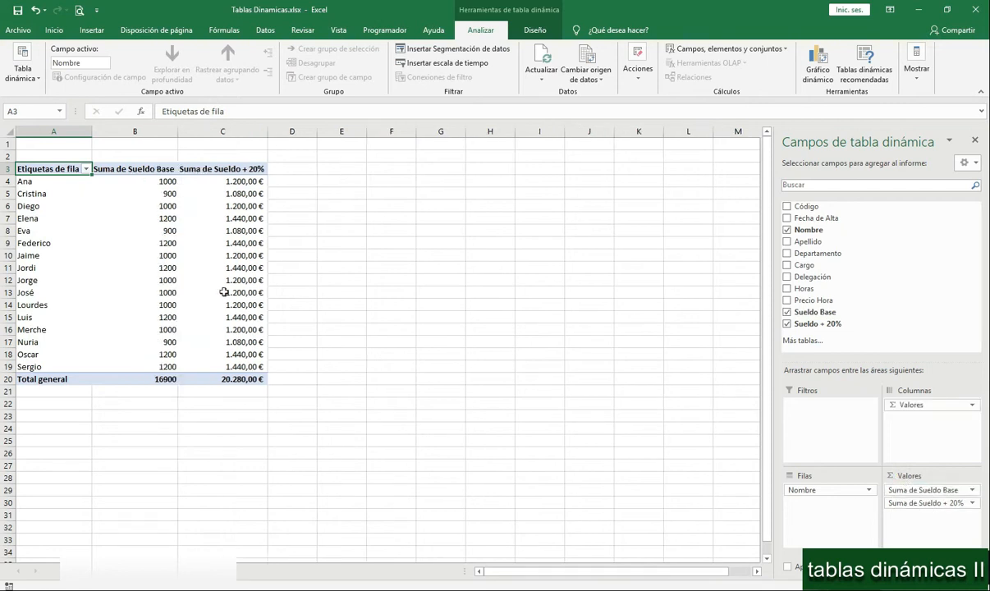
{"action": "mouse_move", "coordinate": [227, 186]}
{"action": "left_click", "coordinate": [701, 51]}
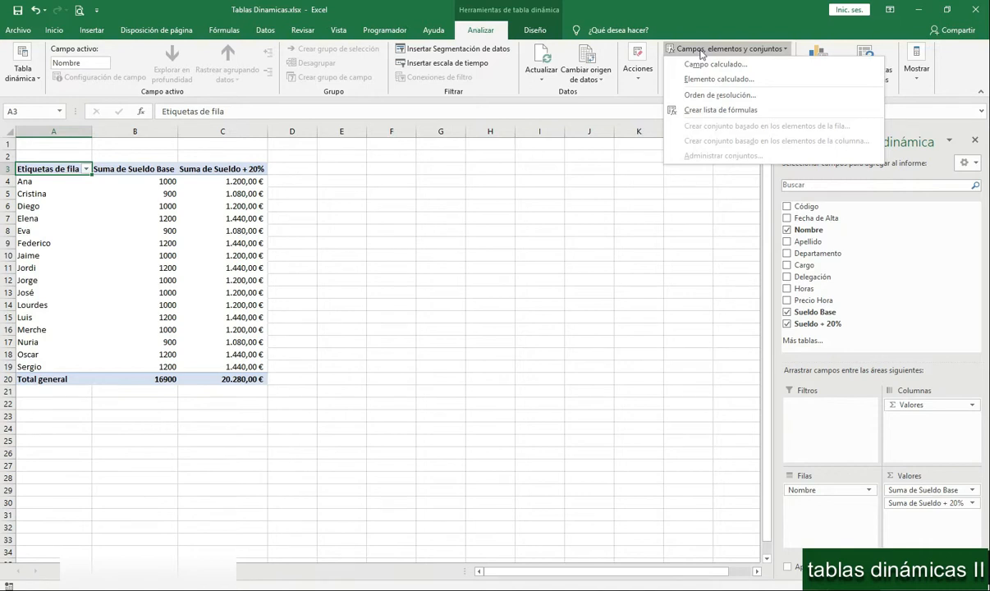
{"action": "left_click", "coordinate": [704, 64]}
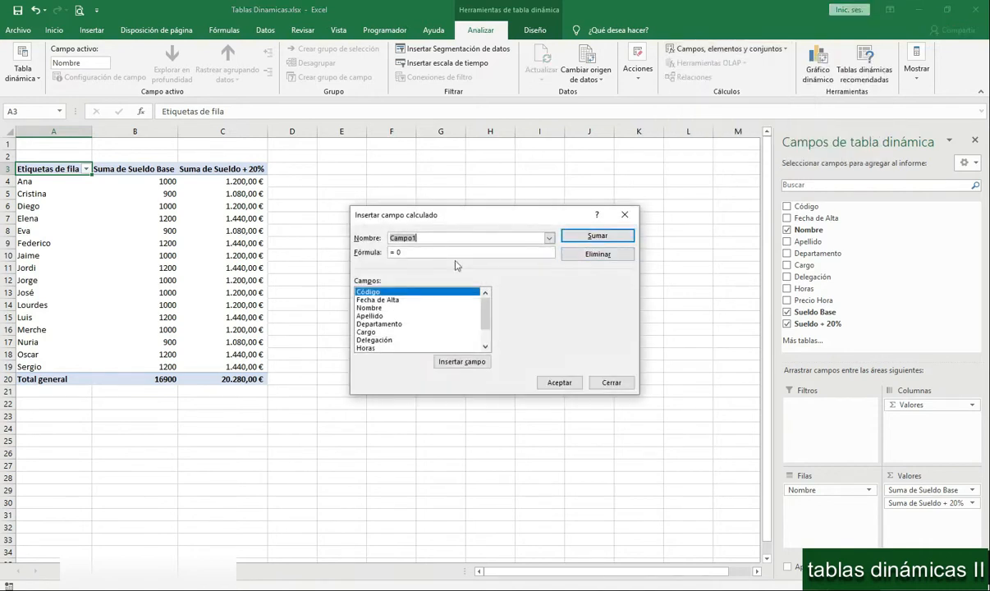
{"action": "scroll", "coordinate": [457, 306], "scroll_direction": "down", "scroll_amount": 3}
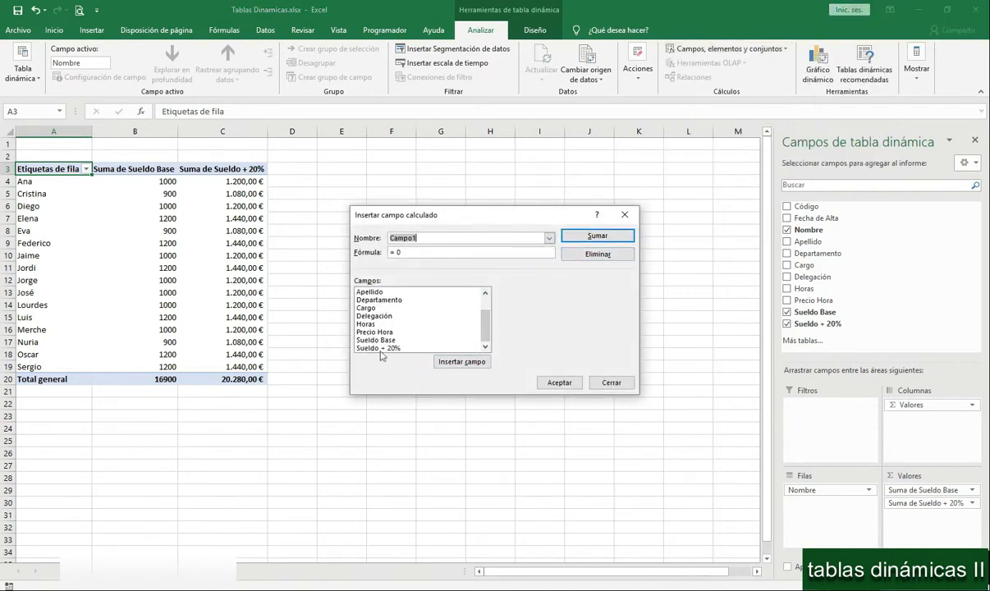
{"action": "double_click", "coordinate": [381, 349]}
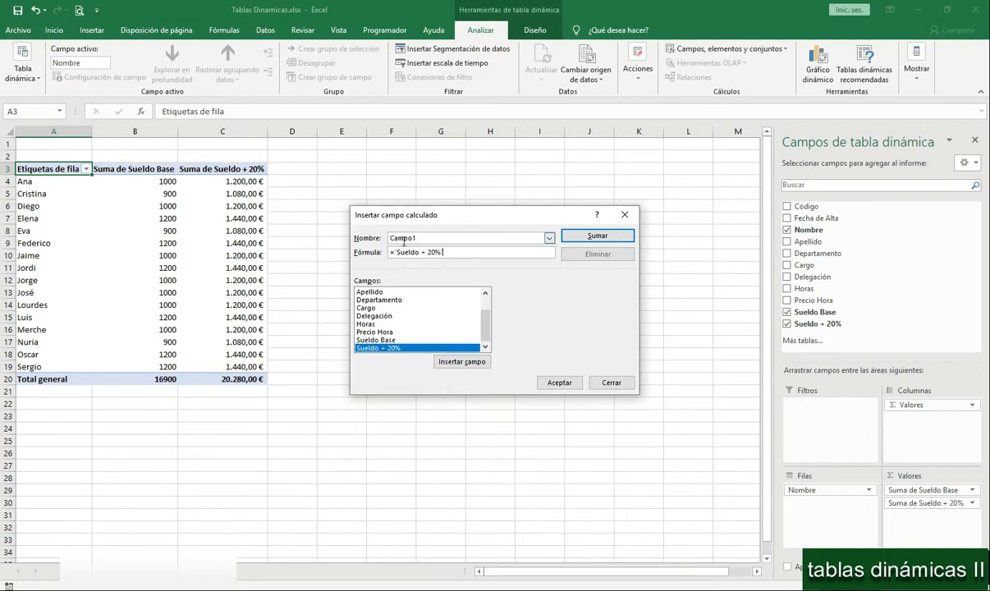
{"action": "double_click", "coordinate": [422, 234]}
{"action": "left_click", "coordinate": [609, 382]}
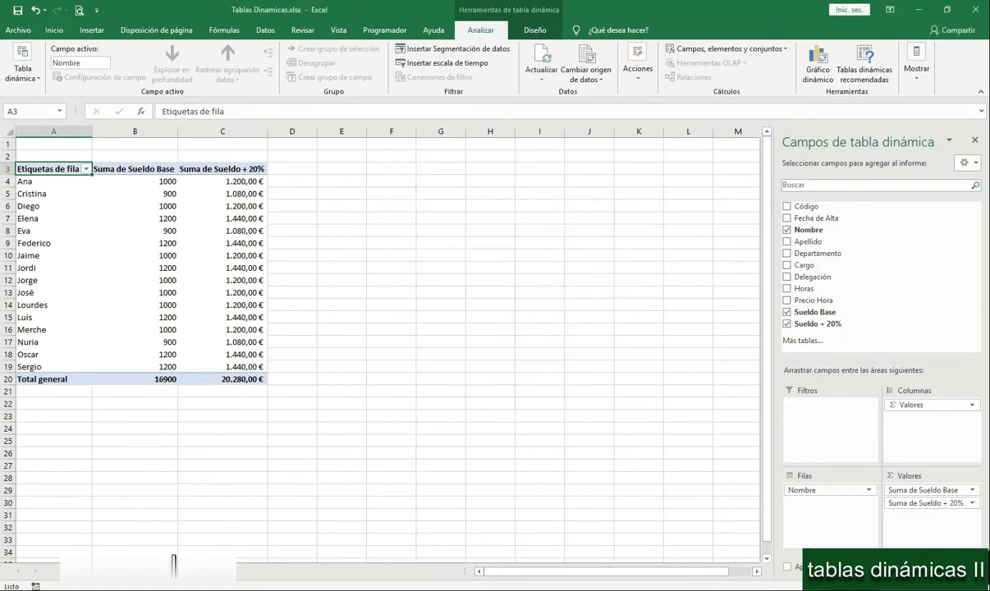
- Return to the source data sheet and compare the Código columns of the employee and vacation lists
{"action": "left_click", "coordinate": [155, 570]}
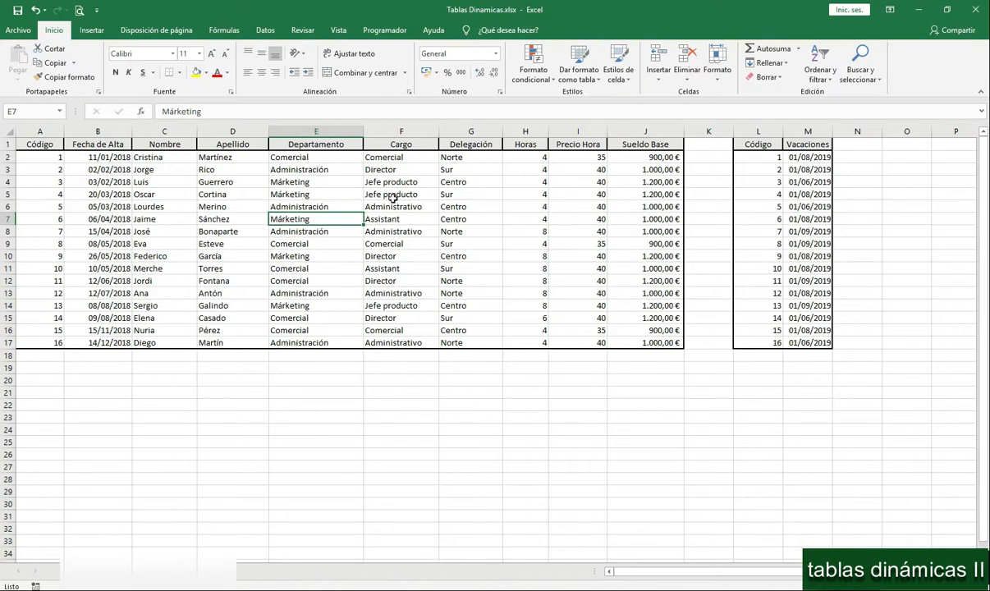
{"action": "left_click_drag", "start_coordinate": [37, 145], "coordinate": [35, 344]}
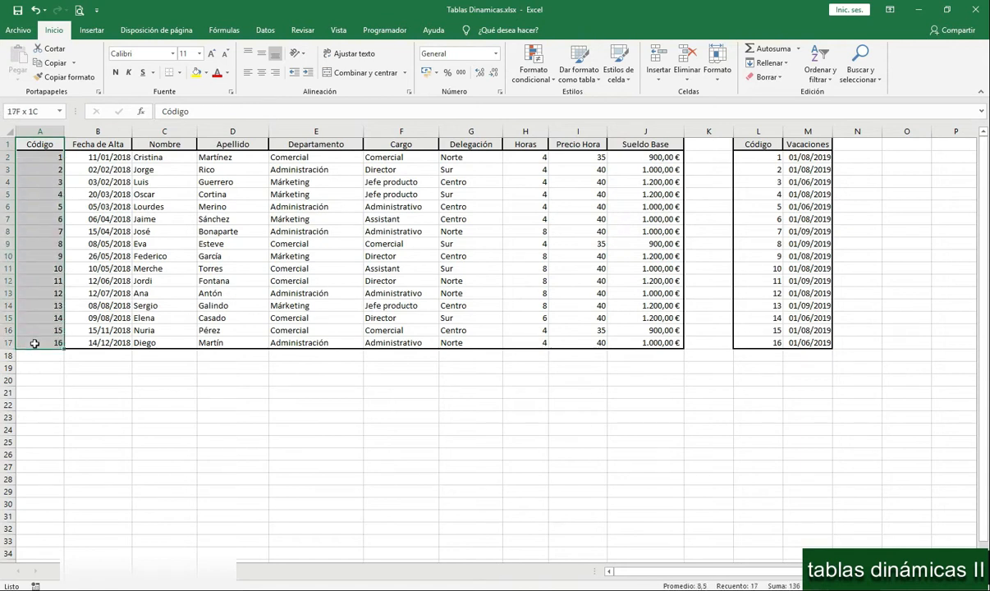
{"action": "left_click", "coordinate": [772, 144]}
{"action": "left_click_drag", "start_coordinate": [771, 144], "coordinate": [769, 345]}
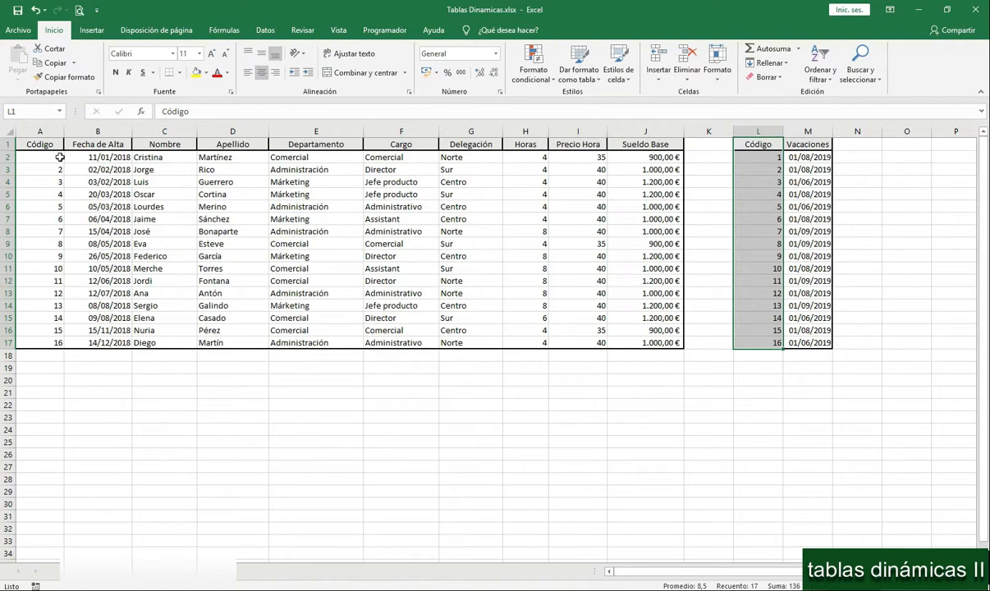
{"action": "left_click", "coordinate": [766, 203]}
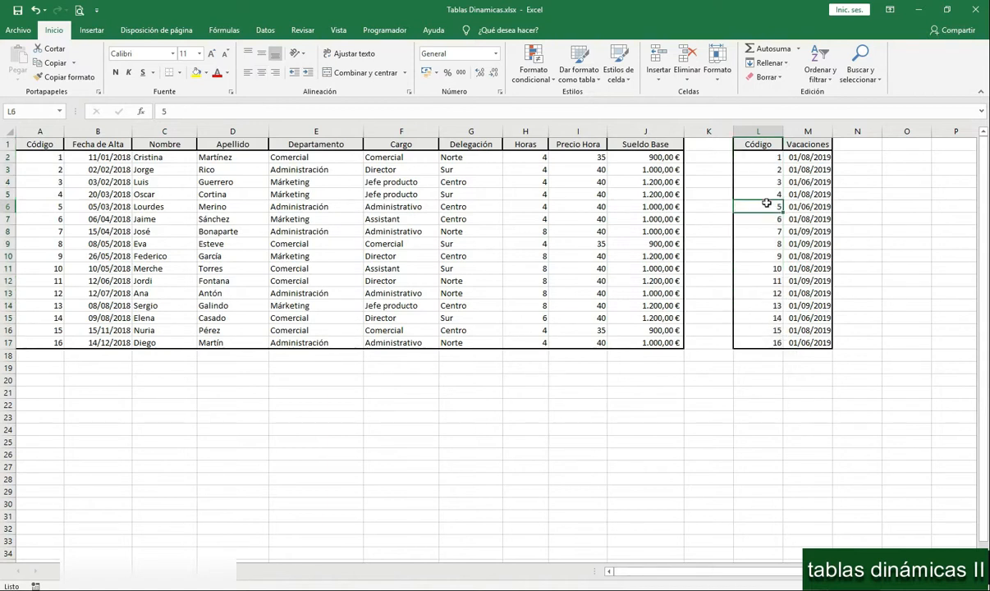
{"action": "left_click", "coordinate": [39, 192]}
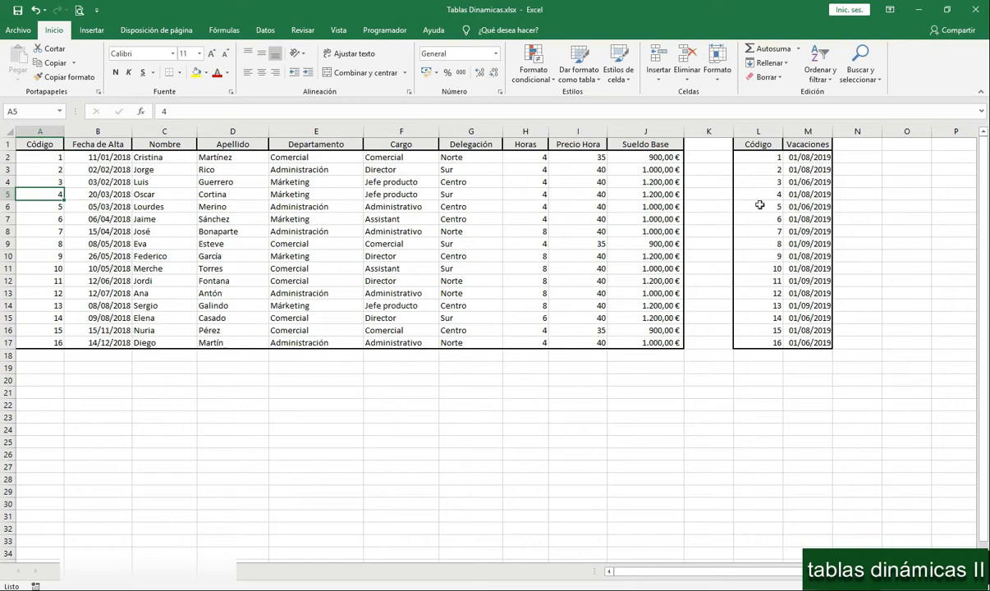
{"action": "left_click", "coordinate": [34, 218]}
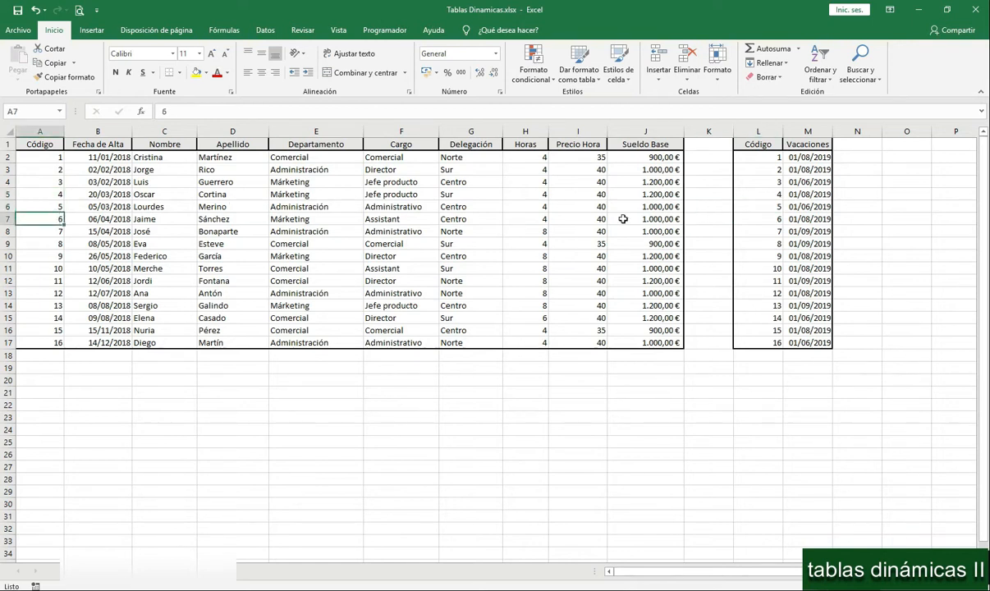
{"action": "left_click", "coordinate": [744, 231]}
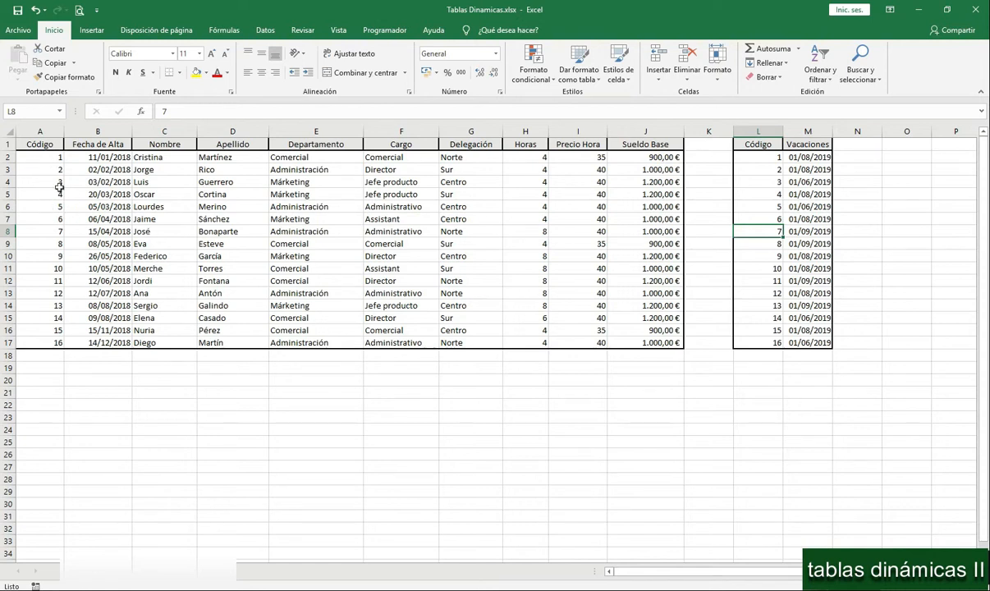
{"action": "left_click_drag", "start_coordinate": [39, 153], "coordinate": [22, 343]}
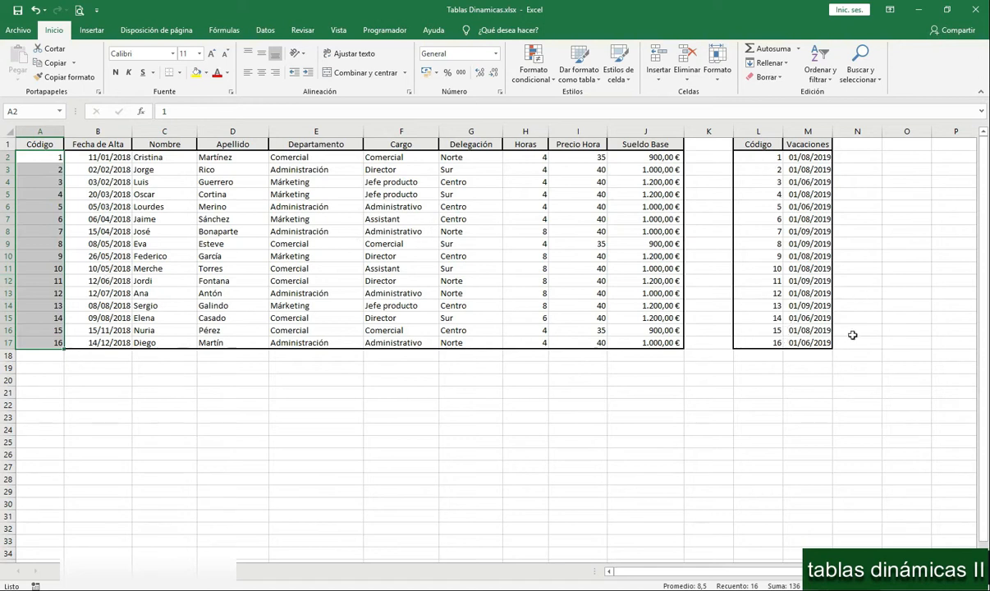
{"action": "left_click_drag", "start_coordinate": [757, 156], "coordinate": [763, 342]}
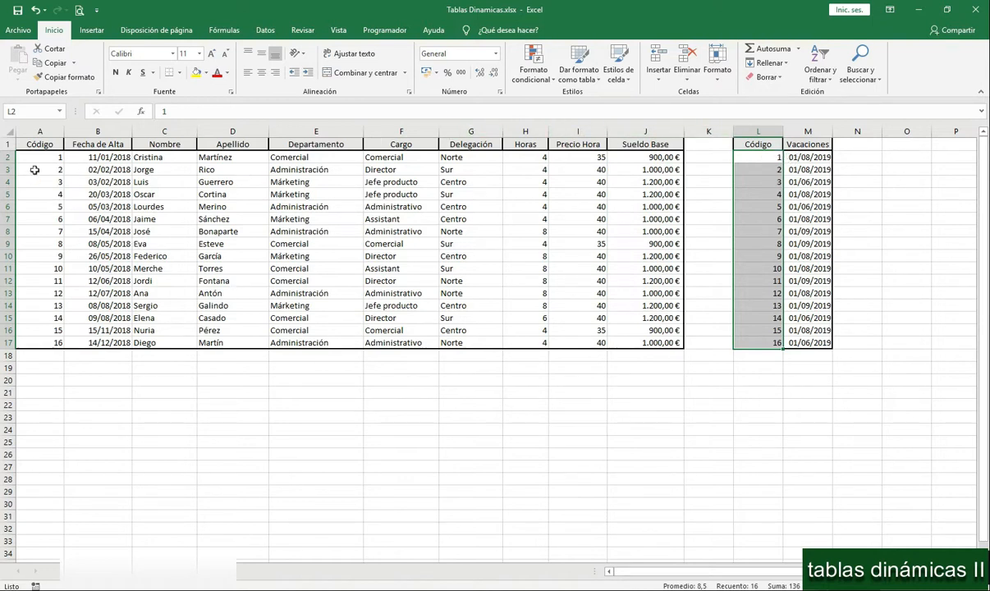
- Format the employee range A1:J17 as a table with headers, using a black medium table style
{"action": "left_click_drag", "start_coordinate": [31, 144], "coordinate": [635, 338]}
{"action": "left_click", "coordinate": [579, 70]}
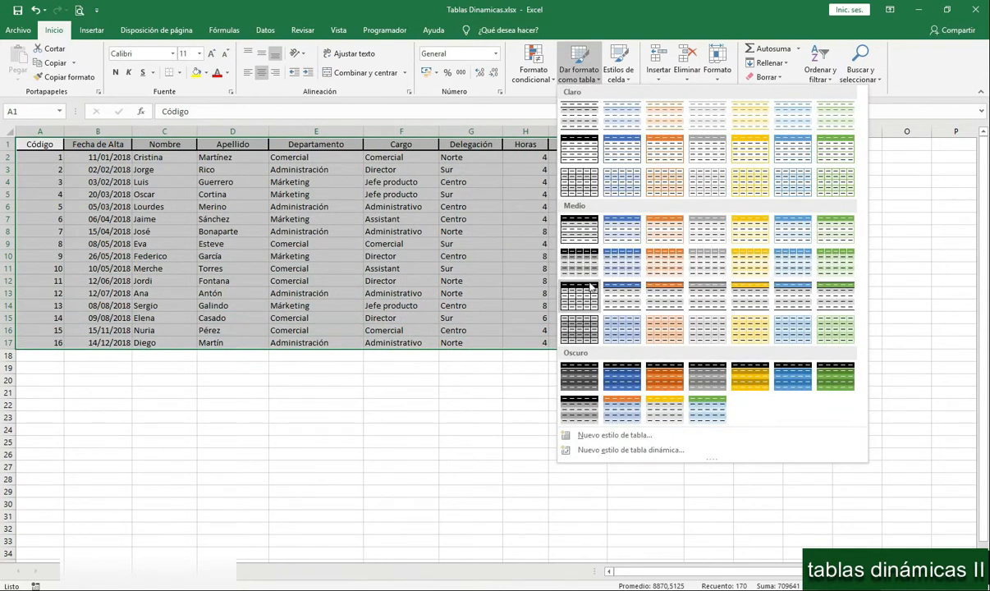
{"action": "key", "text": "Escape"}
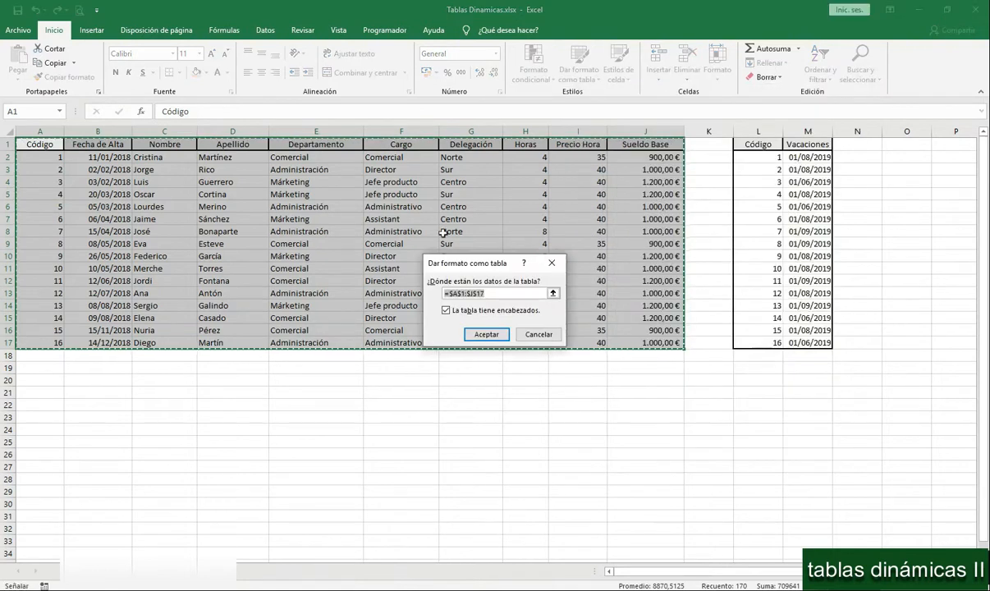
{"action": "left_click", "coordinate": [486, 334]}
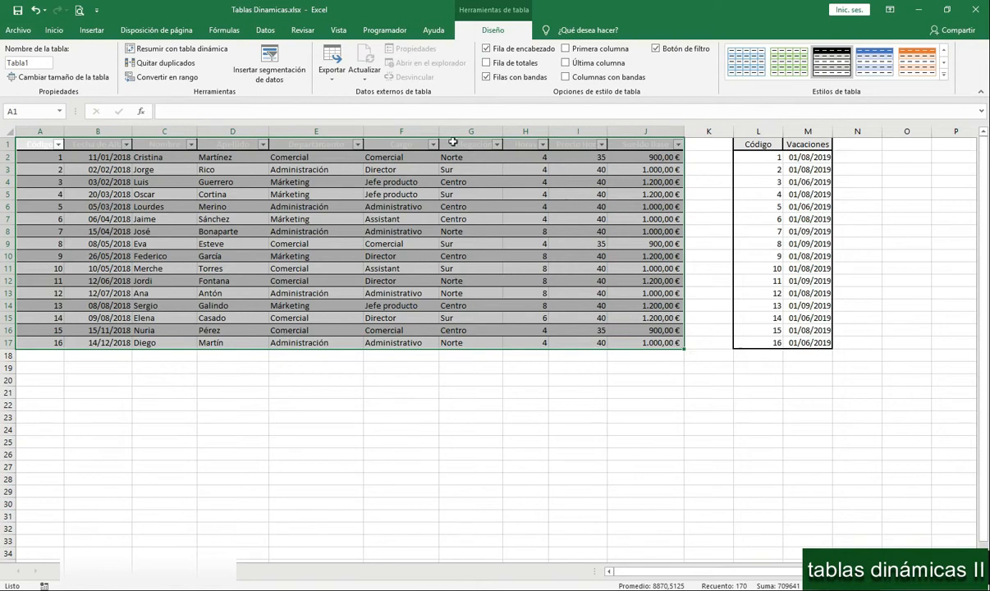
- Name the employee table empleados
{"action": "left_click", "coordinate": [38, 63]}
{"action": "left_click", "coordinate": [38, 62]}
{"action": "left_click_drag", "start_coordinate": [28, 63], "coordinate": [3, 66]}
{"action": "type", "text": "empleados"}
- Format the vacation range L1:M17 as a table with headers, using an orange medium table style
{"action": "left_click", "coordinate": [756, 145]}
{"action": "left_click_drag", "start_coordinate": [757, 146], "coordinate": [794, 355]}
{"action": "left_click", "coordinate": [775, 245]}
{"action": "left_click_drag", "start_coordinate": [758, 144], "coordinate": [805, 343]}
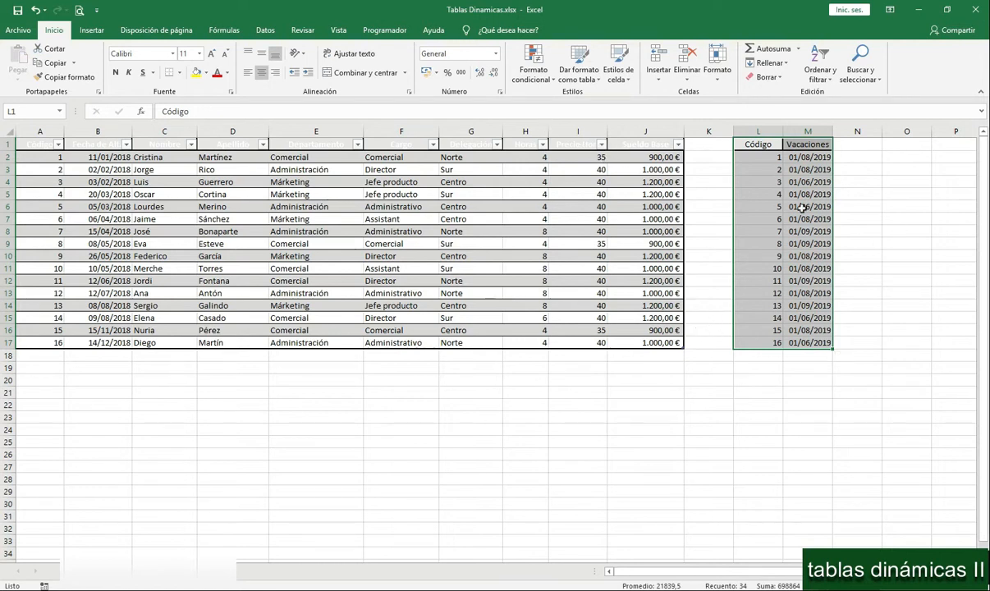
{"action": "left_click", "coordinate": [584, 83]}
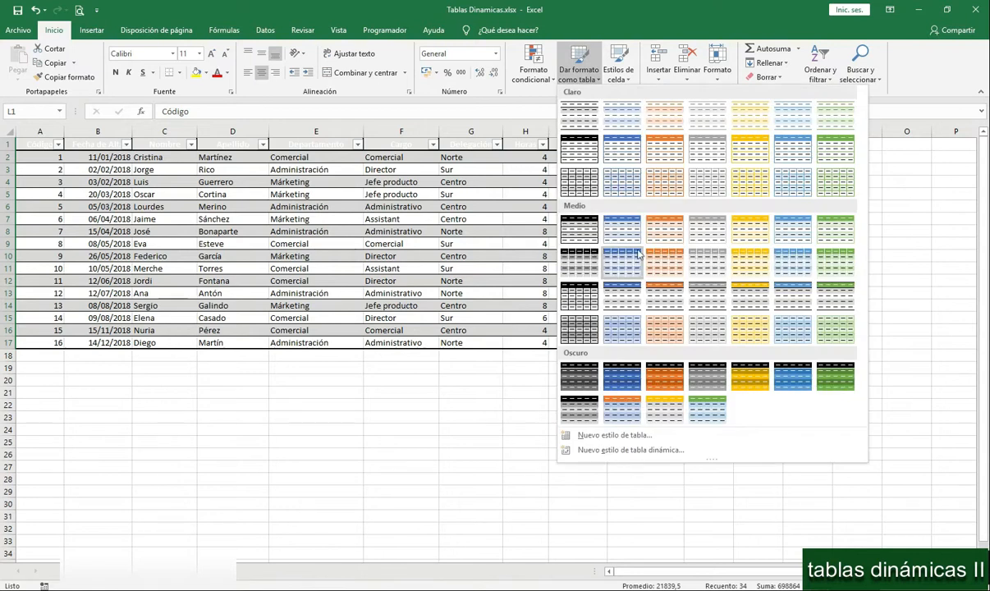
{"action": "left_click", "coordinate": [622, 225]}
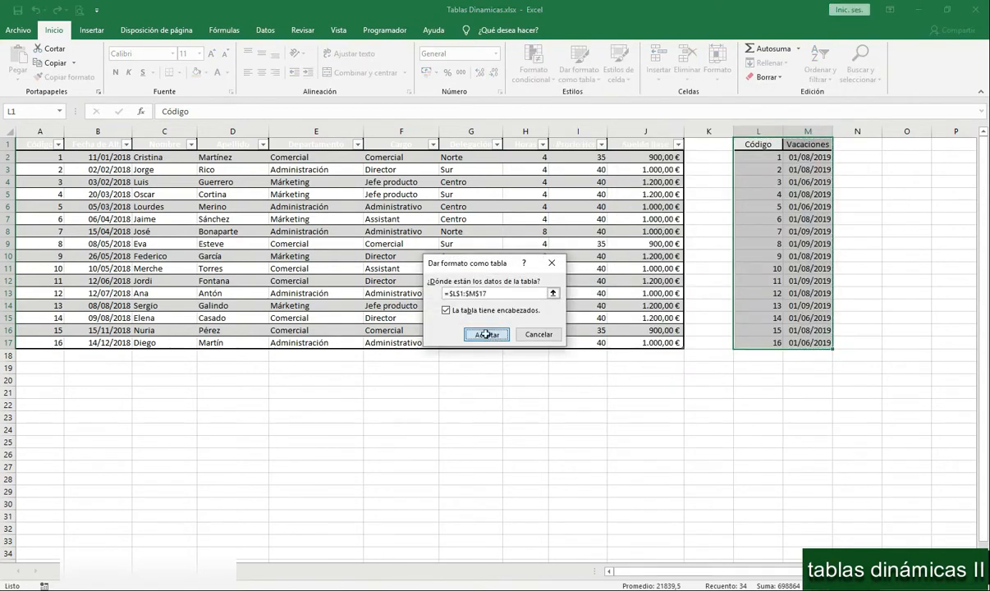
{"action": "left_click", "coordinate": [484, 334]}
- Name the vacation table vacaciones
{"action": "left_click", "coordinate": [42, 65]}
{"action": "type", "text": "Vacaciones"}
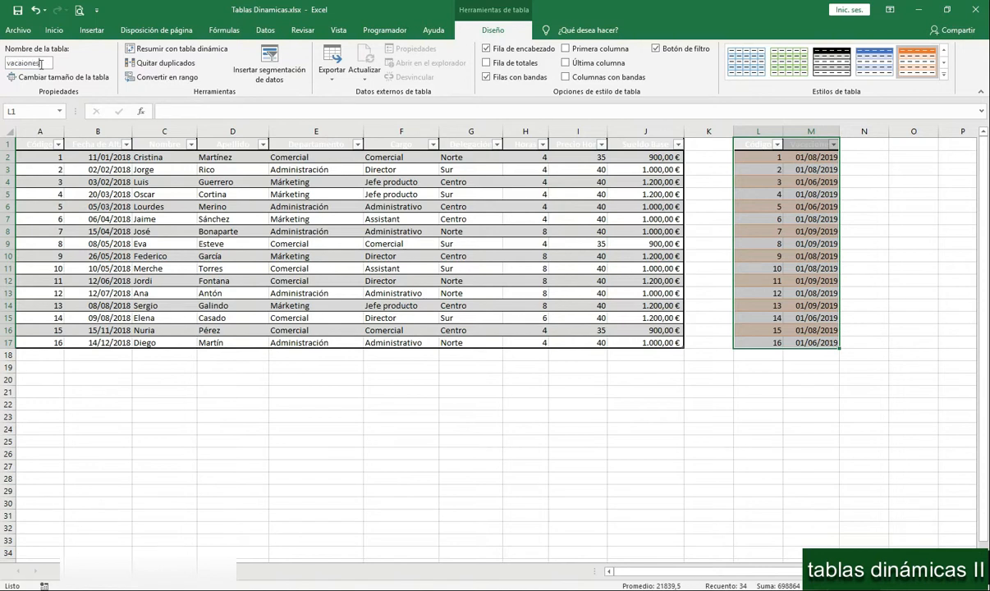
{"action": "key", "text": "Return"}
{"action": "left_click", "coordinate": [22, 64]}
{"action": "left_click", "coordinate": [22, 63]}
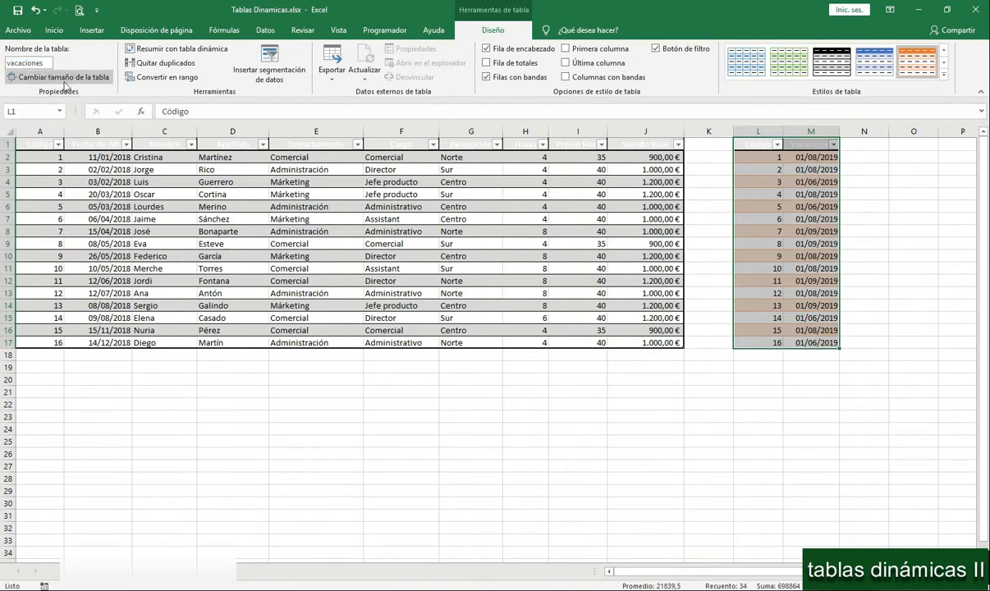
{"action": "key", "text": "Return"}
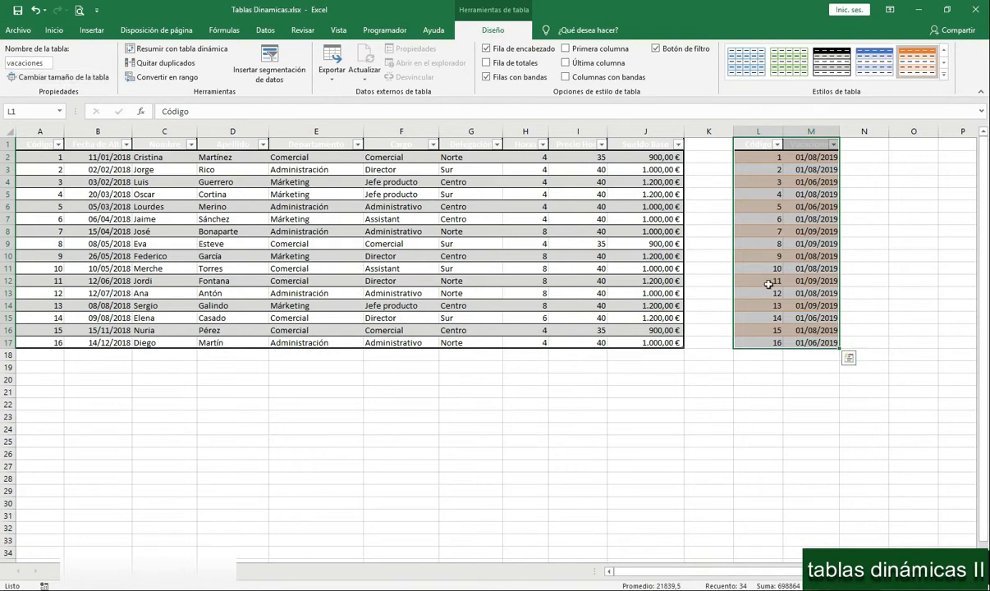
- Check the names assigned to the employee table and the vacation table
{"action": "left_click", "coordinate": [342, 194]}
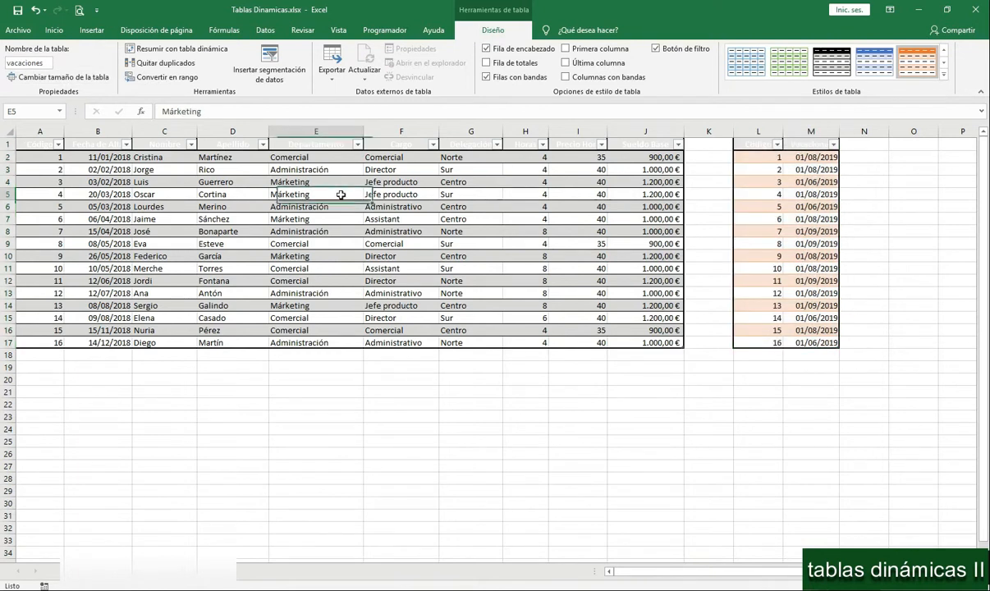
{"action": "left_click", "coordinate": [778, 205]}
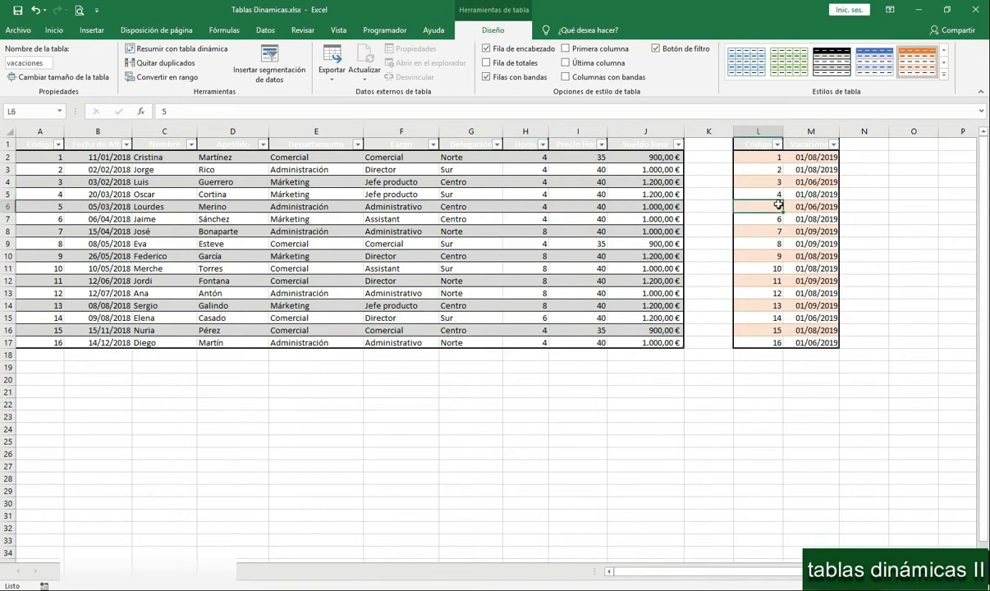
{"action": "left_click", "coordinate": [524, 219]}
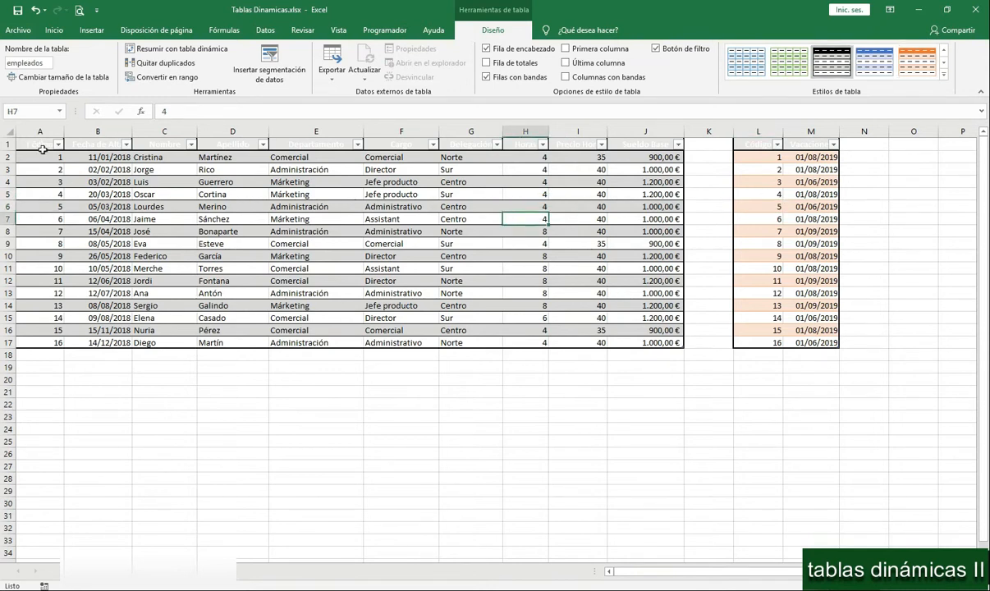
- Create a pivot table from the empleados table on a new worksheet, adding the data to the data model
{"action": "left_click", "coordinate": [217, 232]}
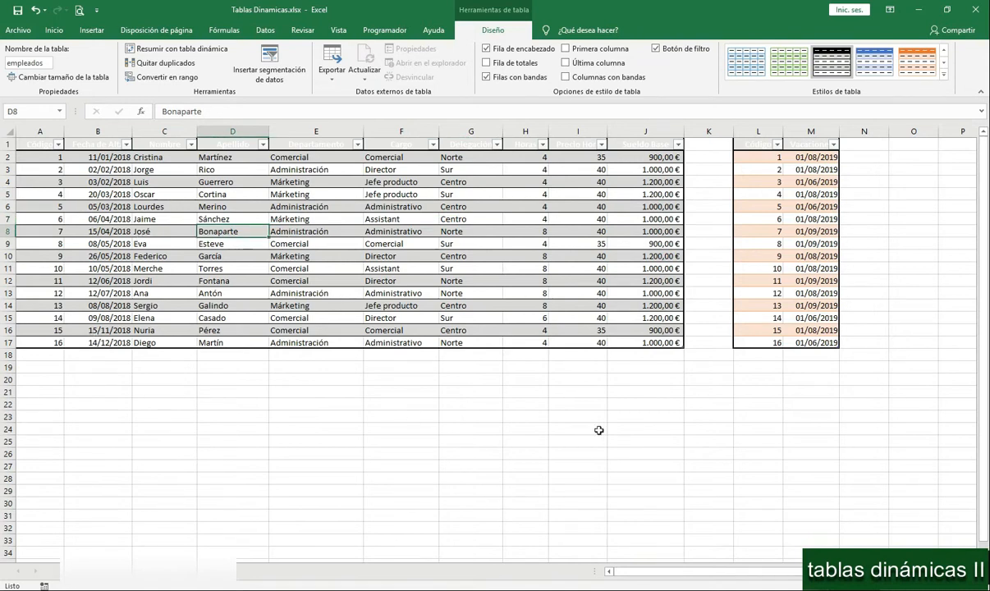
{"action": "left_click", "coordinate": [91, 30]}
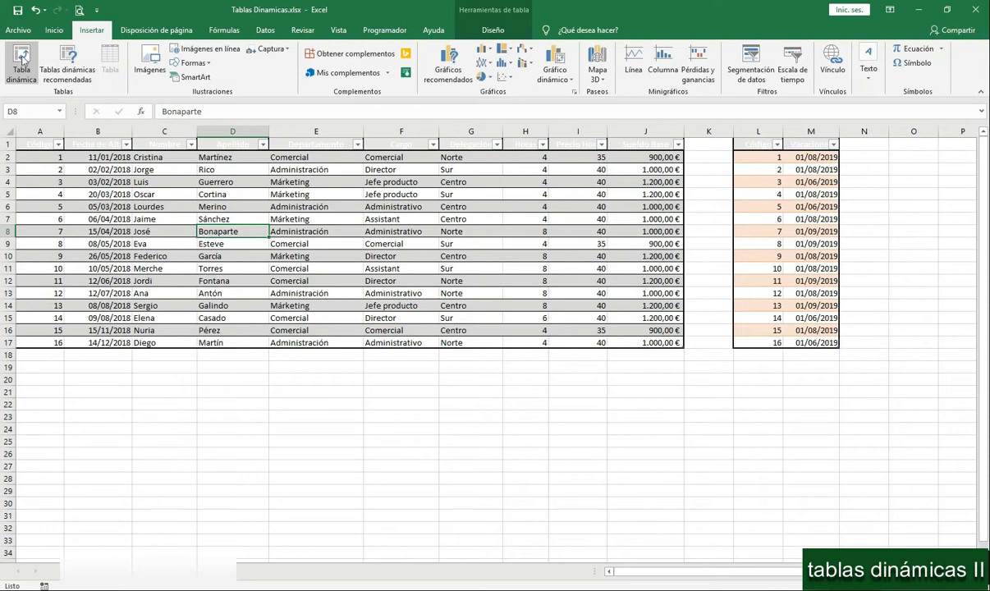
{"action": "left_click", "coordinate": [21, 60]}
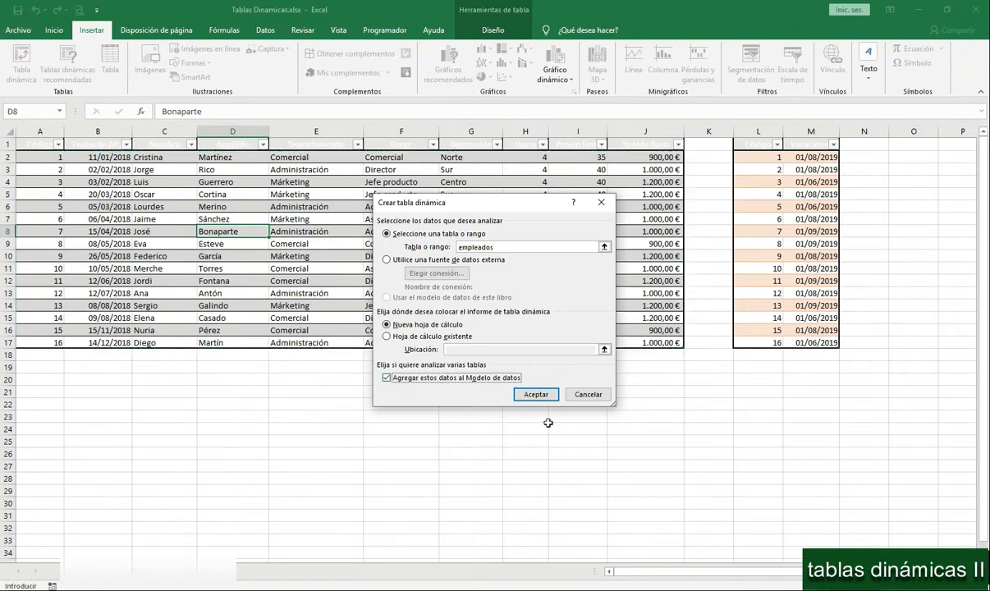
{"action": "left_click", "coordinate": [537, 395]}
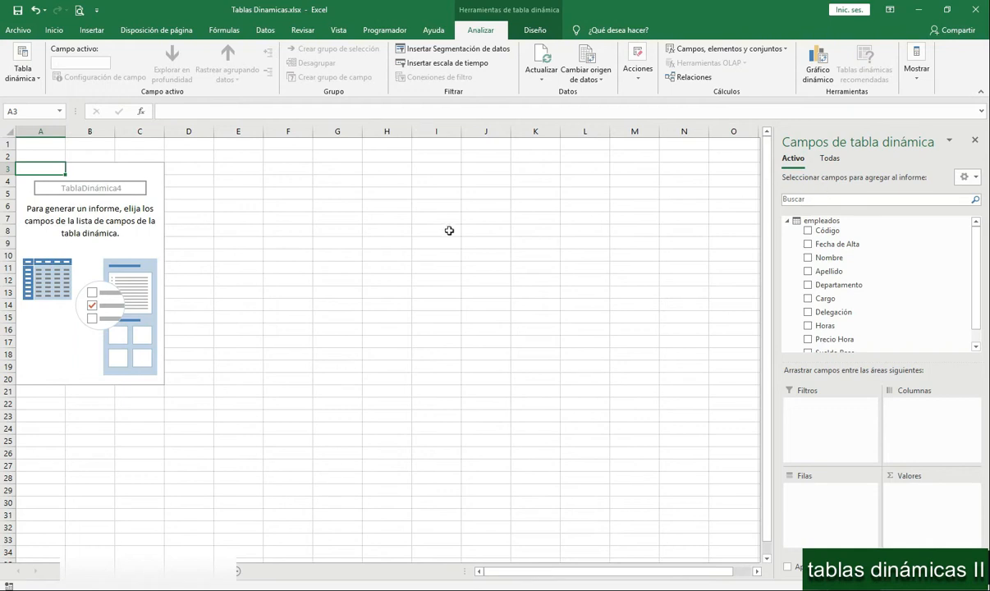
- Compare the active tables with all available tables in the pivot field list, and examine the fields of vacaciones
{"action": "left_click", "coordinate": [830, 161]}
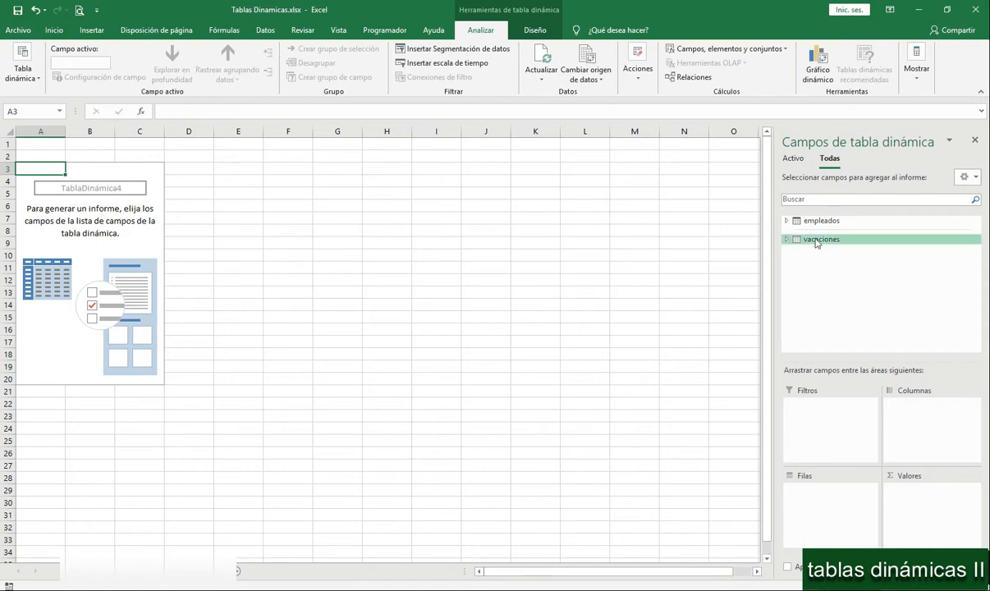
{"action": "left_click", "coordinate": [794, 159]}
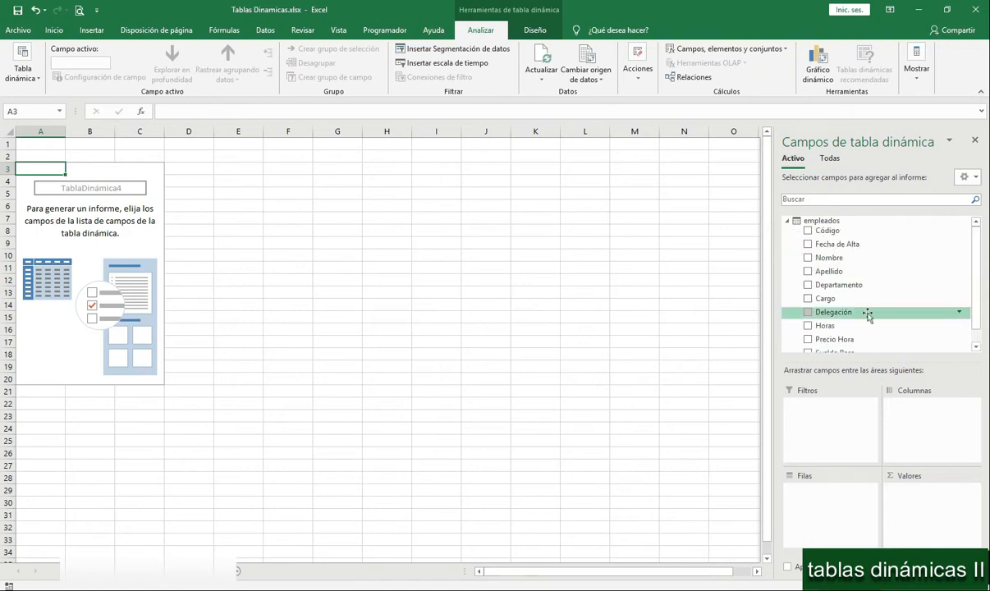
{"action": "left_click", "coordinate": [787, 221]}
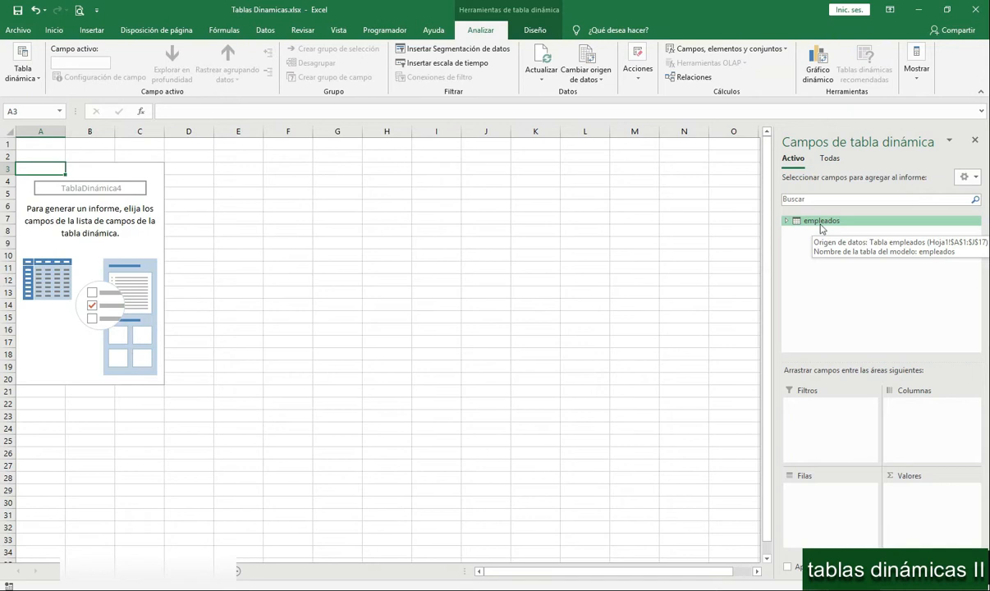
{"action": "left_click", "coordinate": [833, 161]}
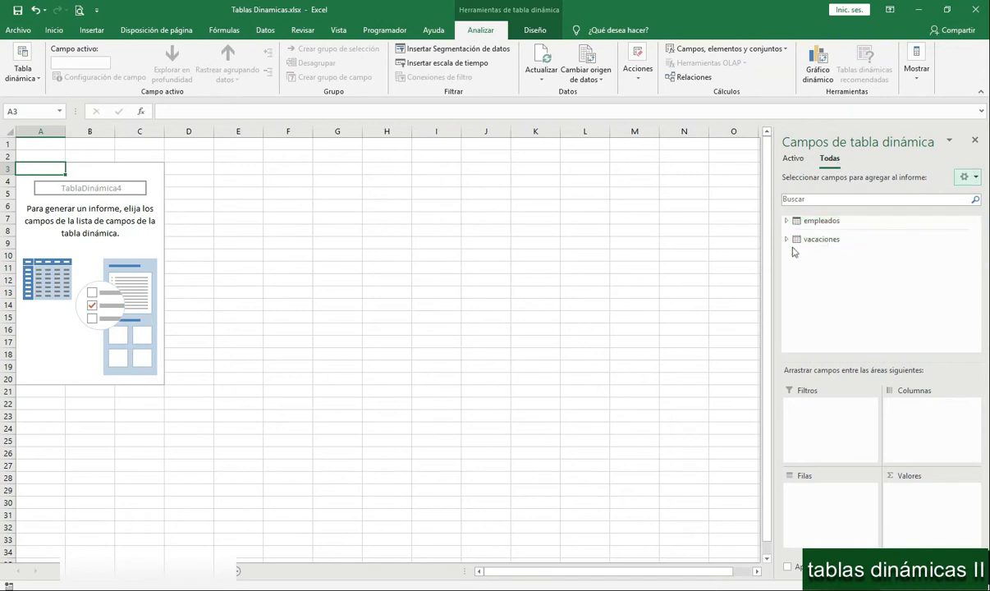
{"action": "left_click", "coordinate": [809, 240]}
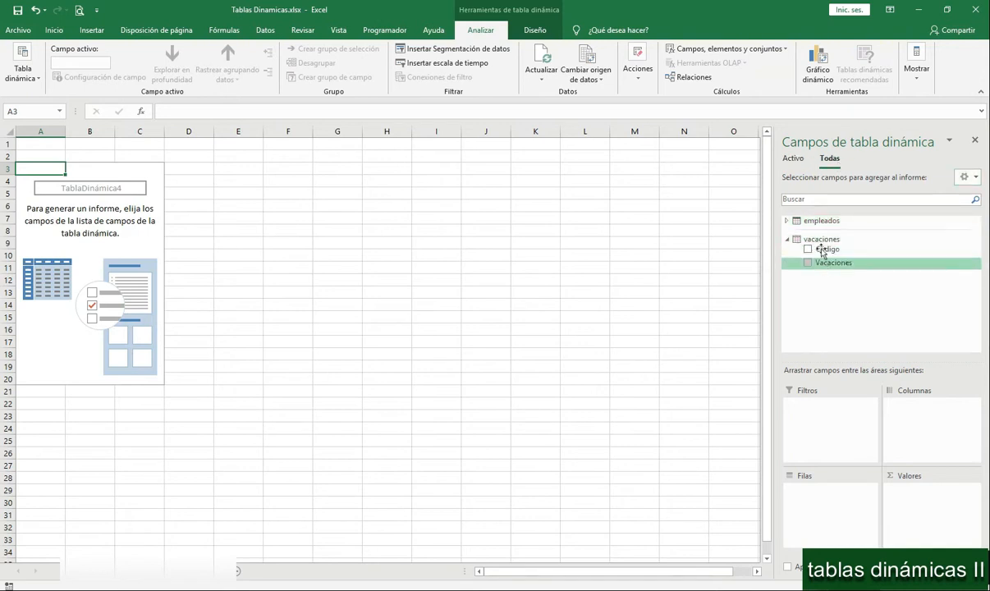
{"action": "right_click", "coordinate": [823, 242]}
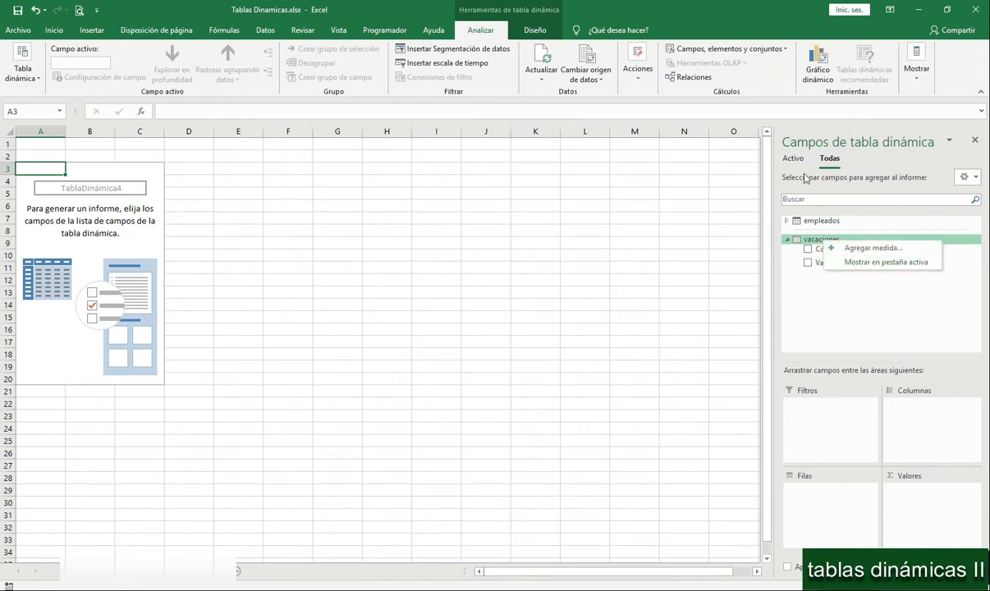
{"action": "left_click", "coordinate": [787, 239]}
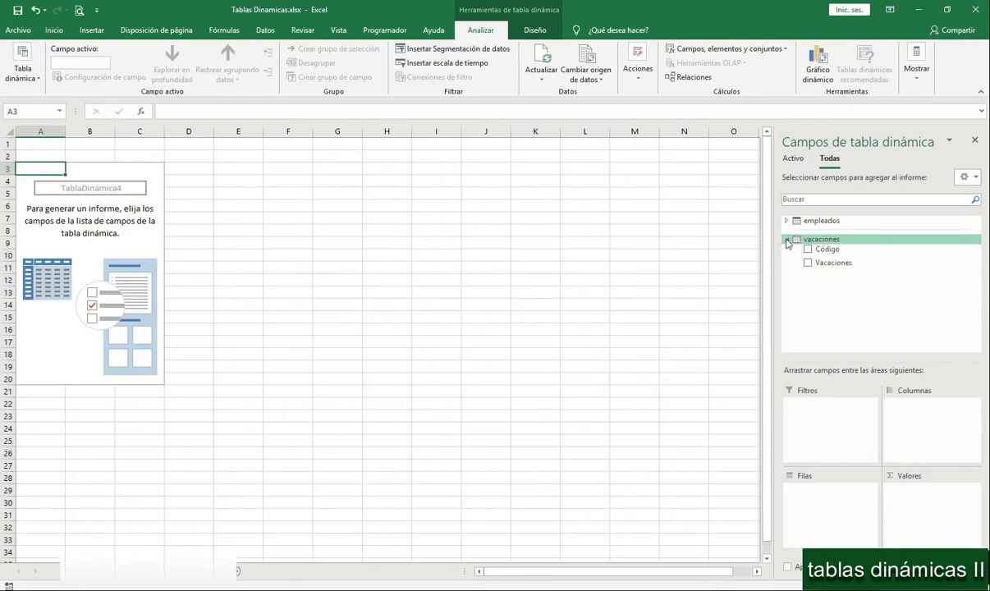
{"action": "left_click", "coordinate": [793, 158]}
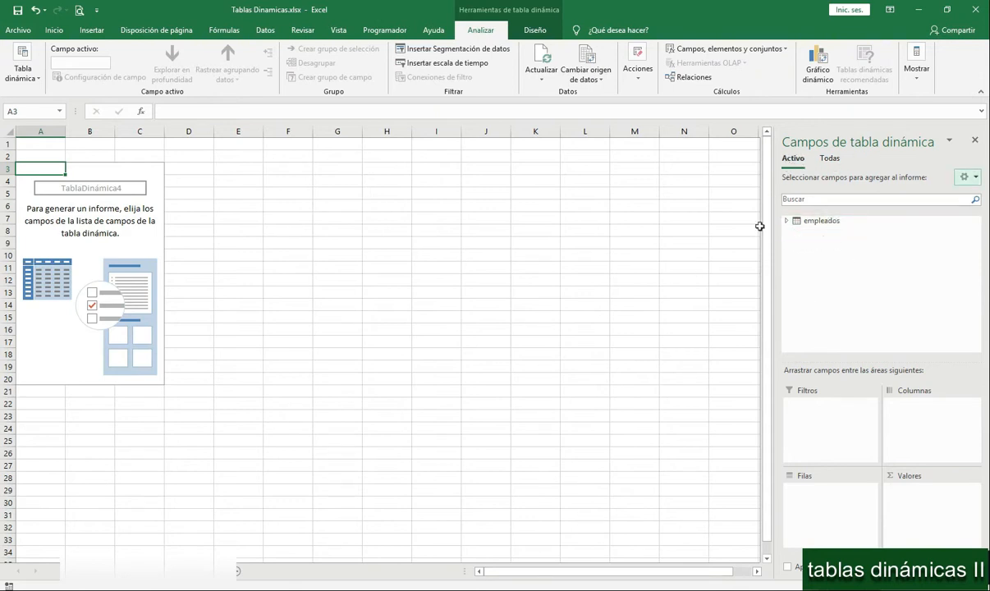
{"action": "left_click", "coordinate": [830, 158]}
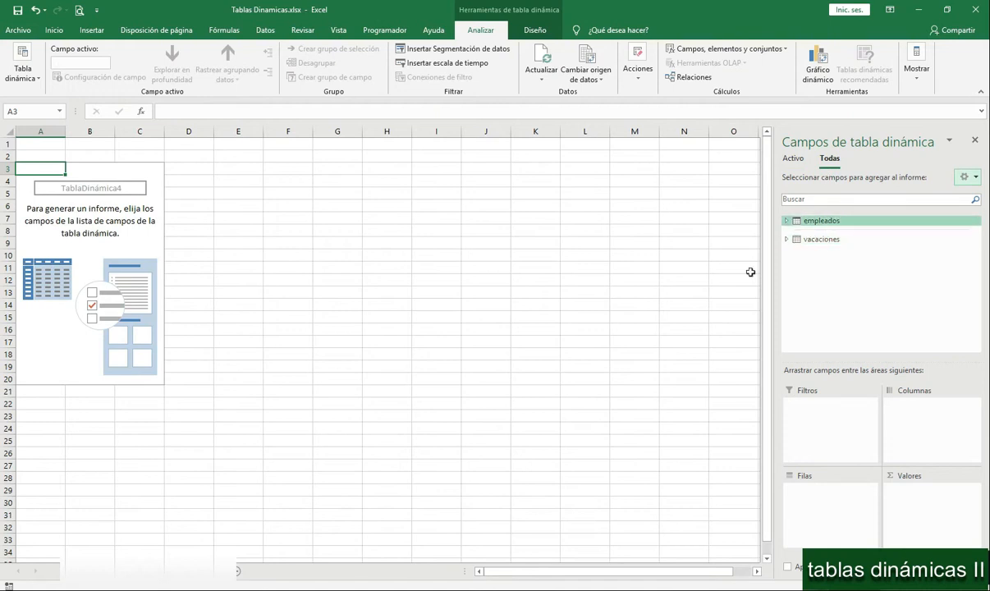
{"action": "left_click", "coordinate": [201, 572]}
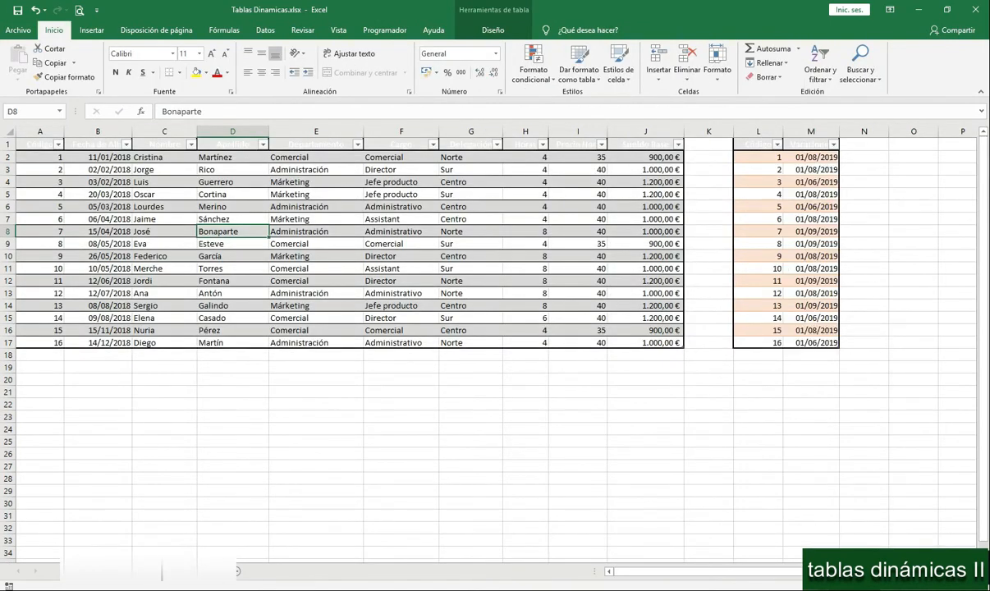
{"action": "left_click", "coordinate": [160, 571]}
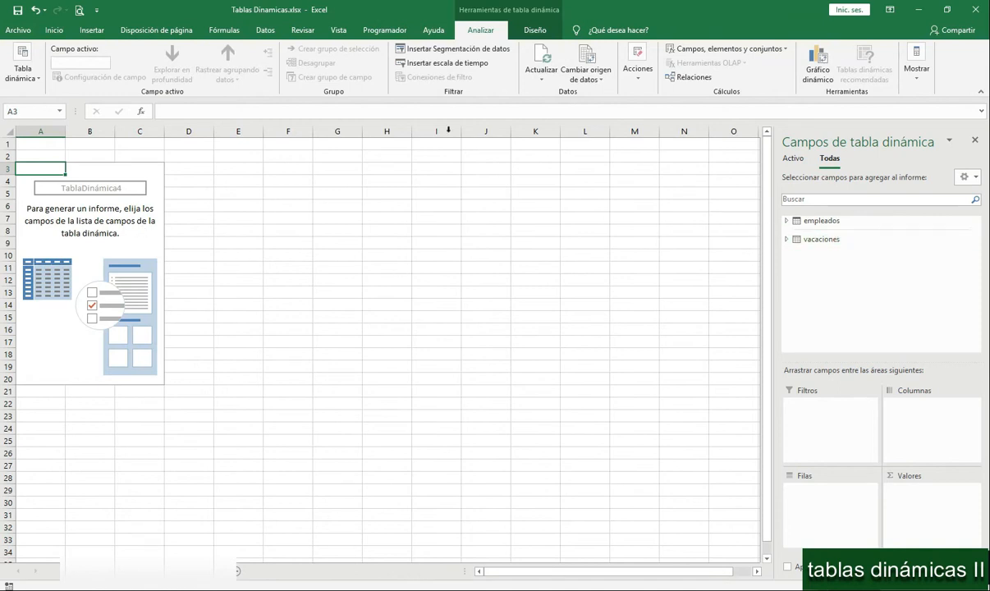
{"action": "left_click", "coordinate": [794, 158]}
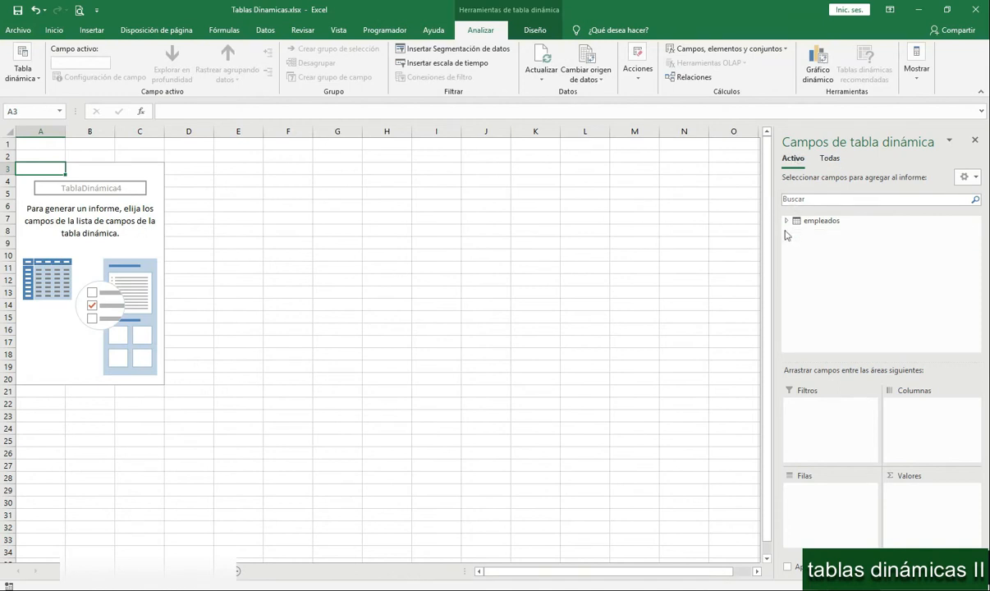
{"action": "left_click", "coordinate": [832, 159]}
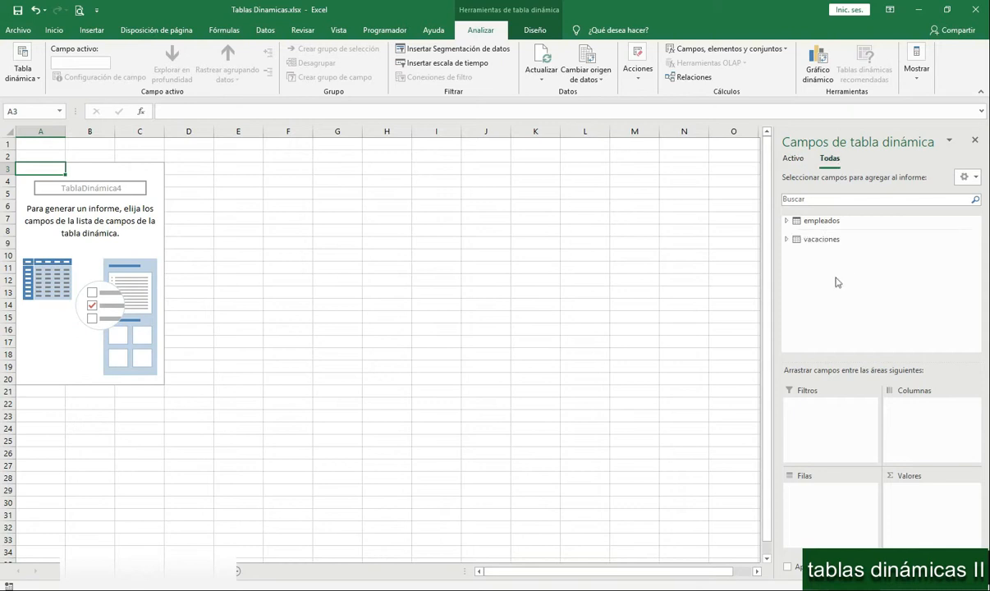
{"action": "left_click", "coordinate": [793, 160]}
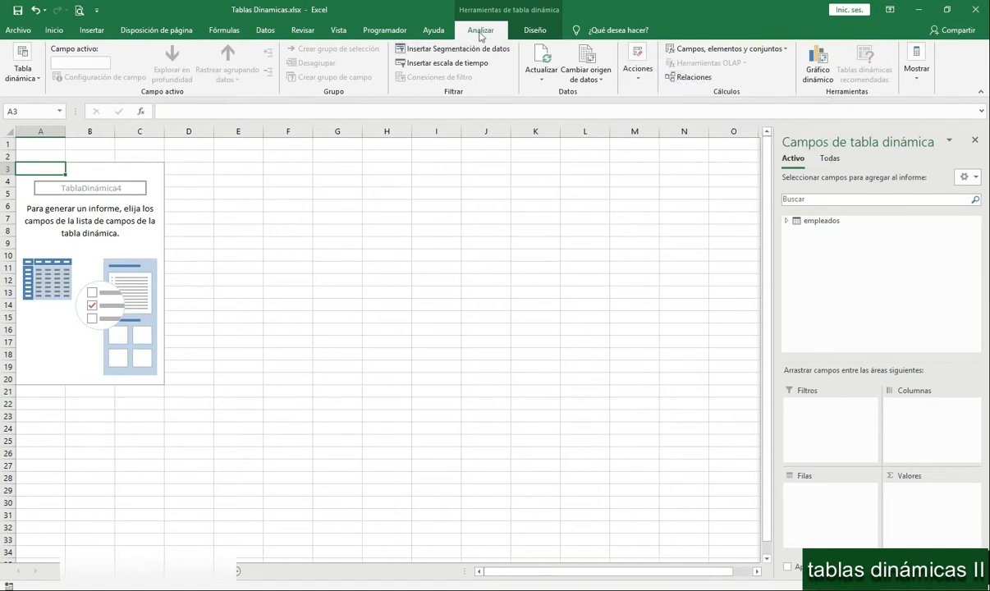
- Start a new table relationship with empleados from the data model as the table and Código as its foreign column
{"action": "left_click", "coordinate": [689, 79]}
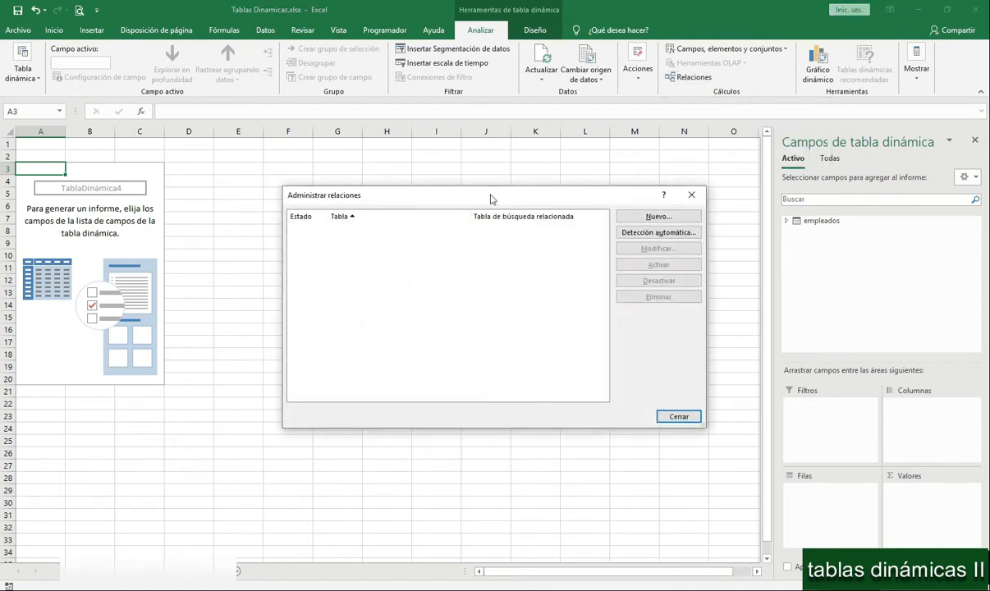
{"action": "left_click_drag", "start_coordinate": [490, 201], "coordinate": [502, 188]}
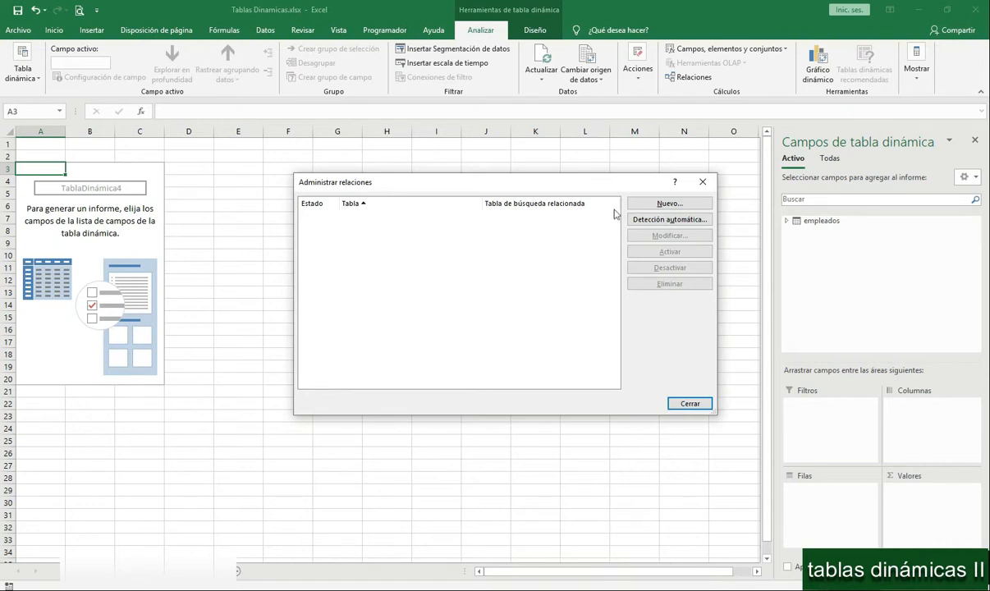
{"action": "left_click", "coordinate": [670, 205]}
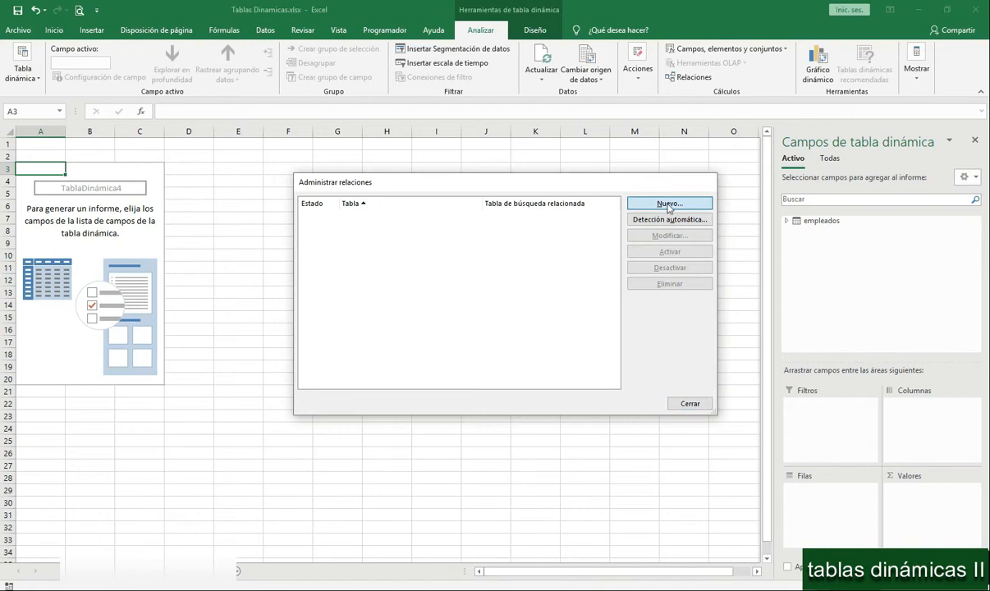
{"action": "left_click_drag", "start_coordinate": [509, 263], "coordinate": [525, 207]}
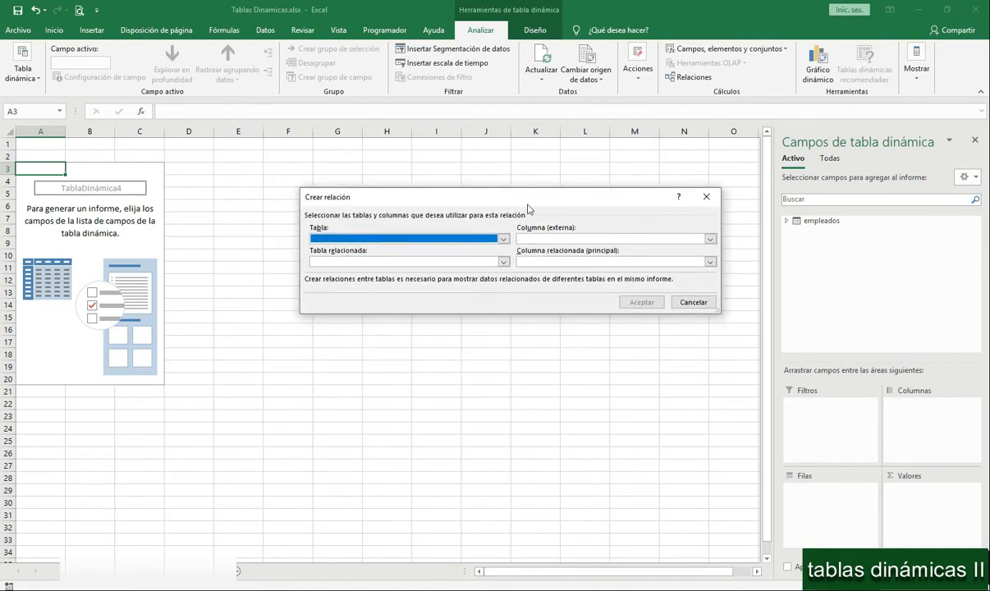
{"action": "left_click", "coordinate": [503, 239]}
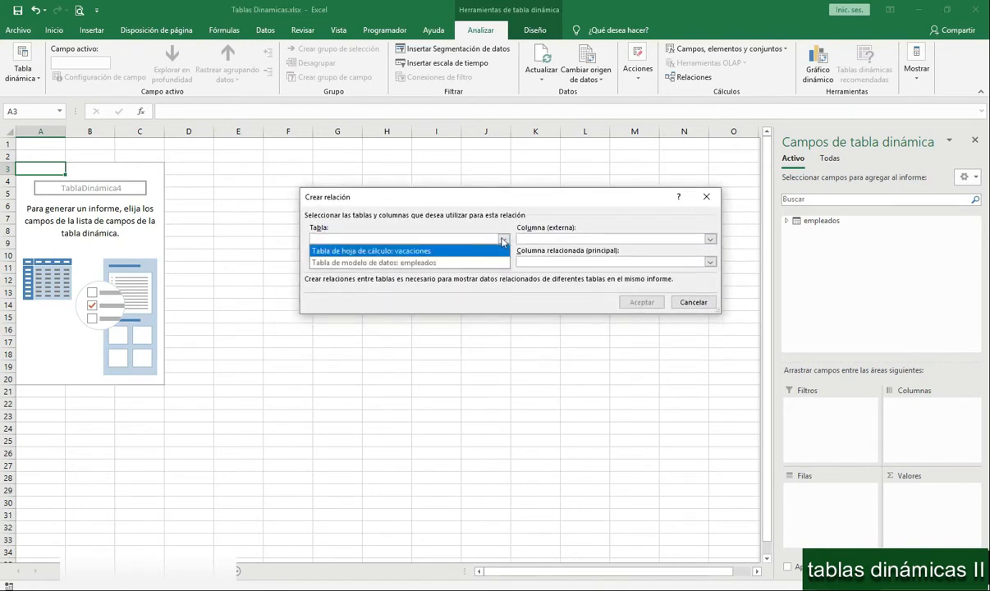
{"action": "left_click", "coordinate": [442, 264]}
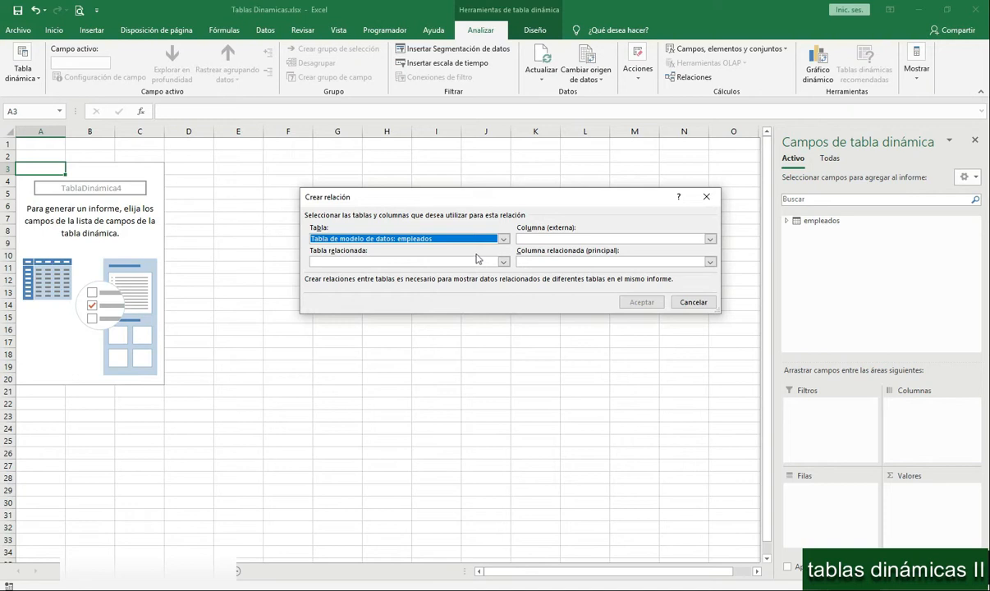
{"action": "left_click", "coordinate": [710, 239]}
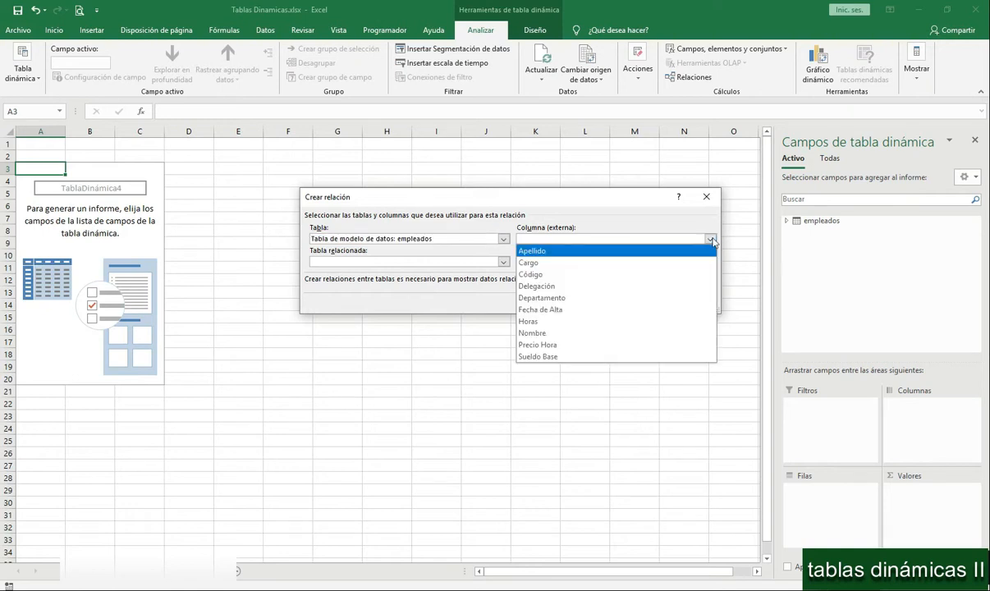
{"action": "left_click", "coordinate": [563, 274]}
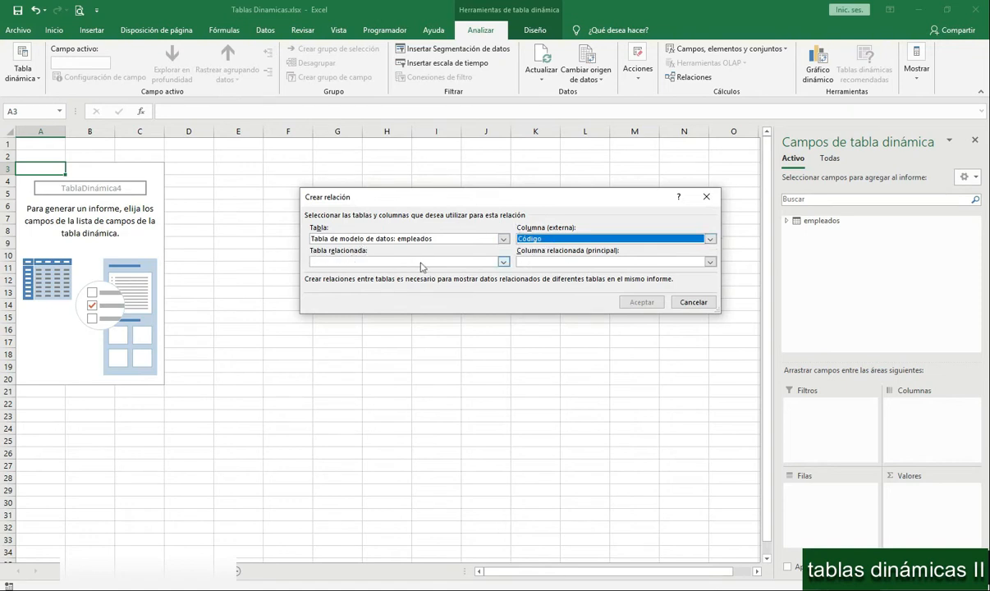
- Set worksheet table vacaciones as the related table with Código as its primary column, and create the relationship
{"action": "left_click", "coordinate": [504, 261]}
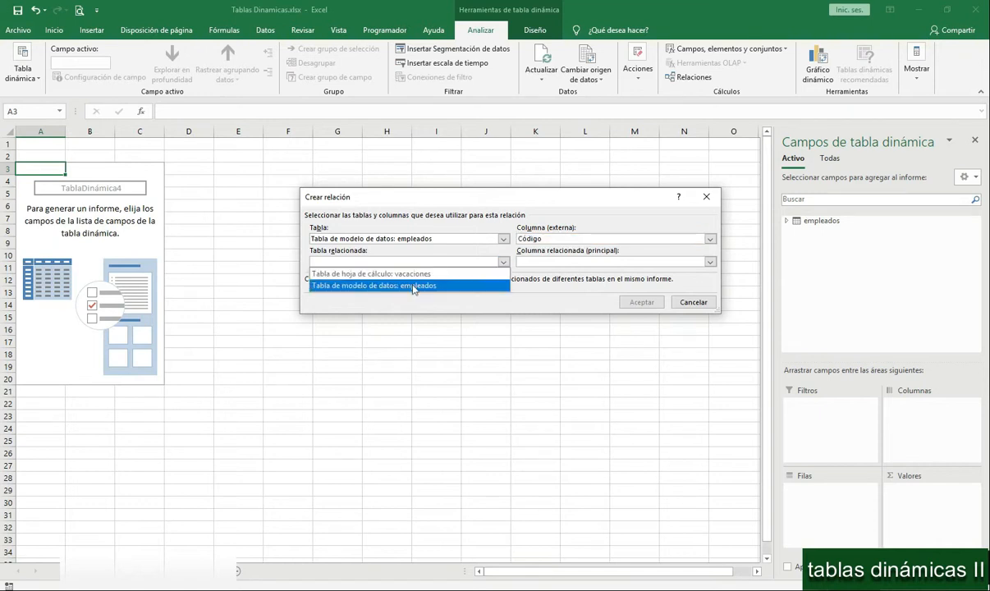
{"action": "left_click", "coordinate": [386, 271]}
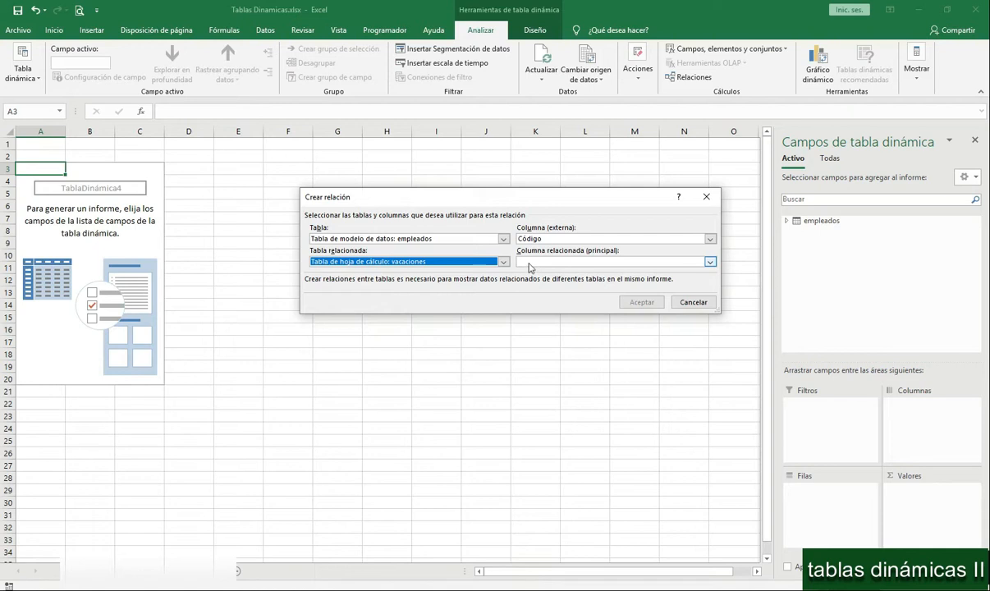
{"action": "left_click", "coordinate": [711, 262]}
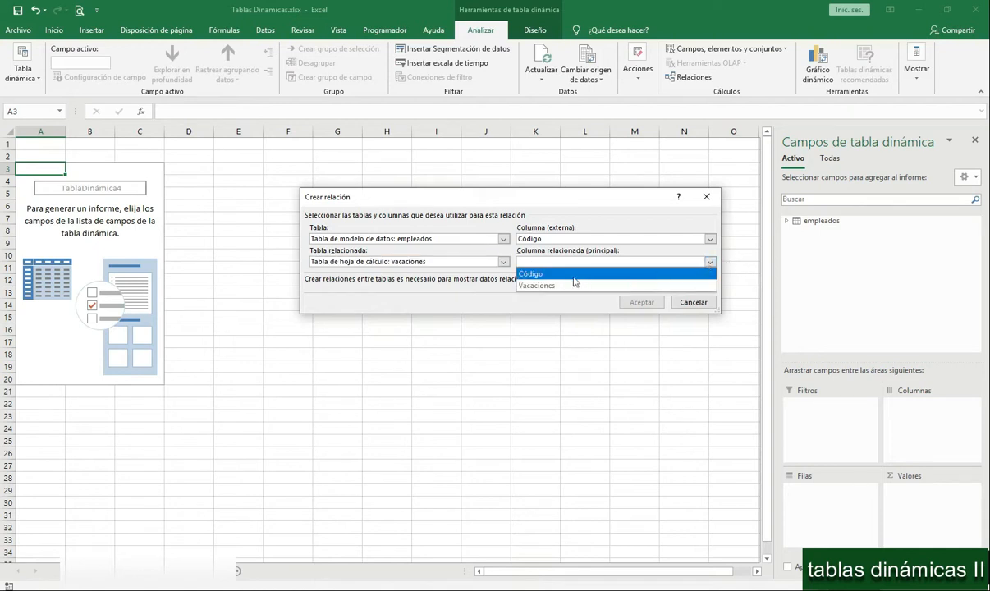
{"action": "left_click", "coordinate": [543, 268]}
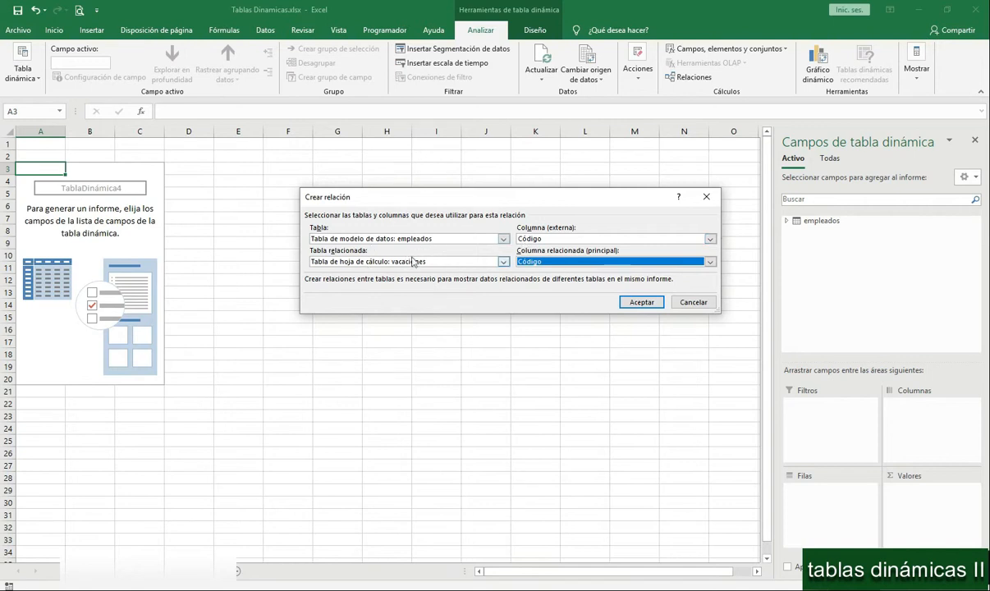
{"action": "left_click", "coordinate": [640, 303]}
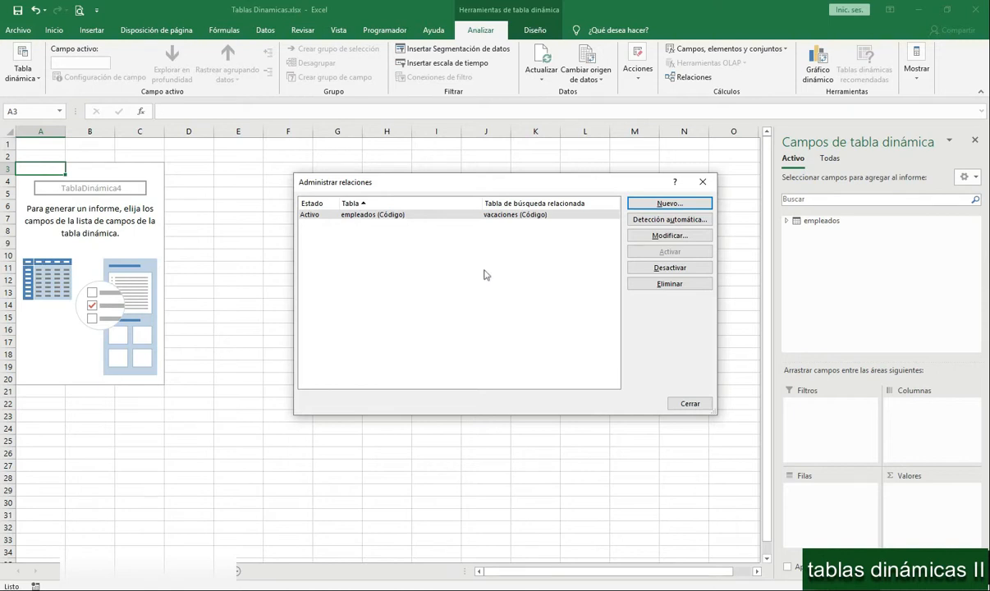
{"action": "left_click", "coordinate": [692, 404]}
- Add the vacaciones table to the active tables of the pivot field list
{"action": "left_click", "coordinate": [829, 157]}
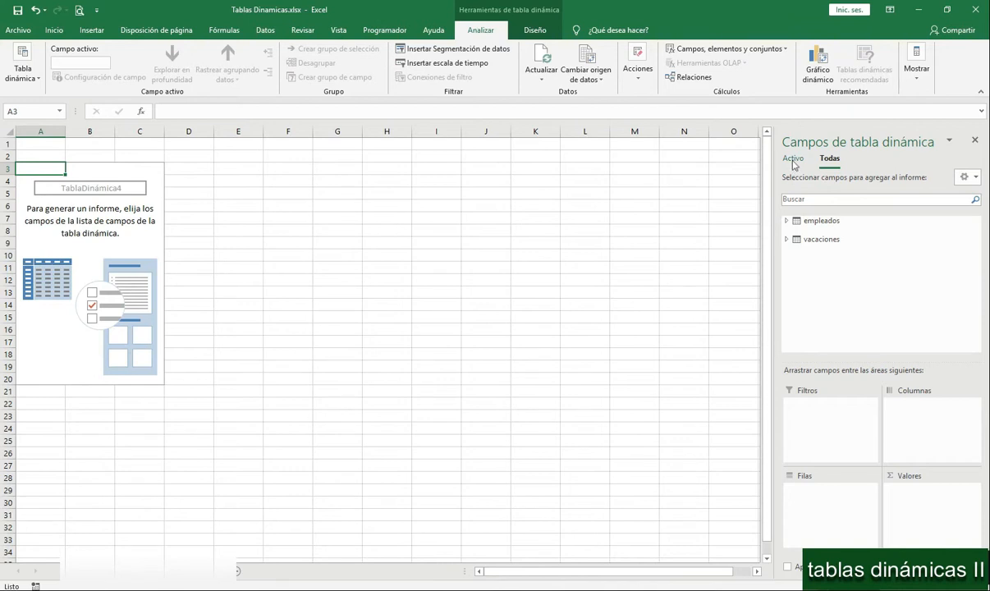
{"action": "right_click", "coordinate": [818, 240]}
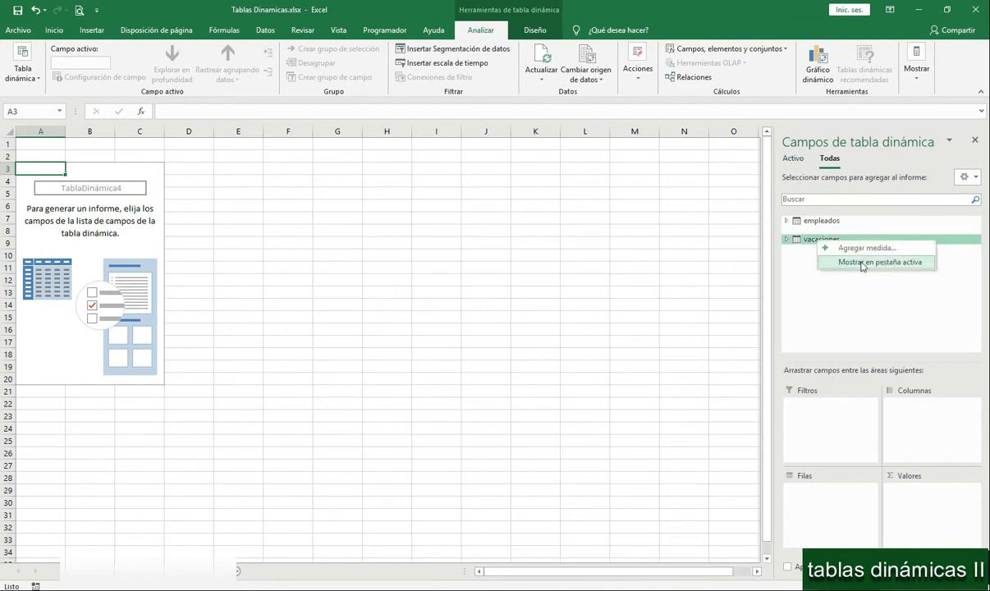
{"action": "left_click", "coordinate": [863, 263]}
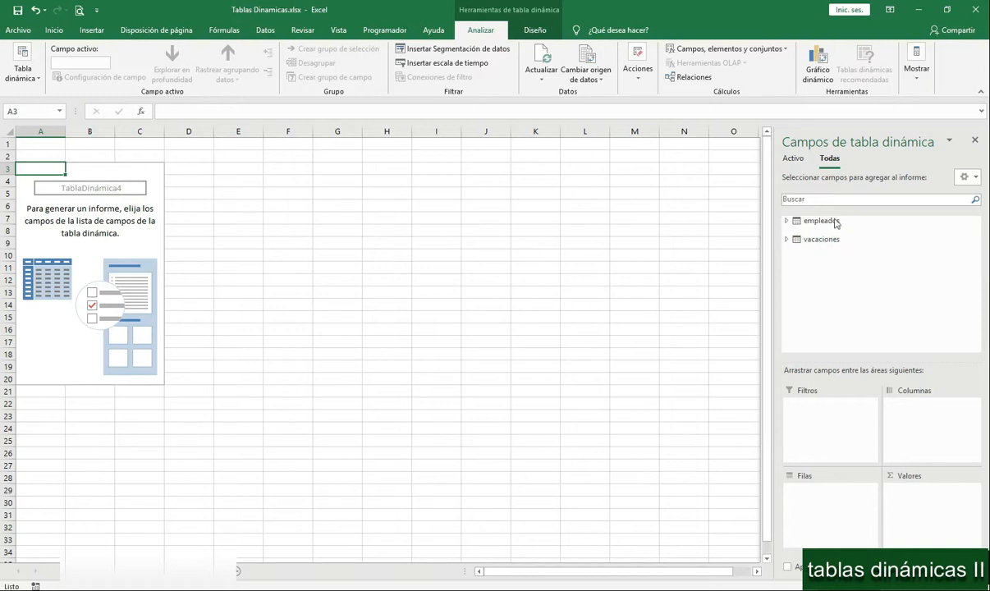
{"action": "left_click", "coordinate": [793, 158]}
- Lay out the pivot table with Nombre from empleados and Vacaciones from vacaciones as nested rows, and Sueldo Base summed as values
{"action": "double_click", "coordinate": [821, 221]}
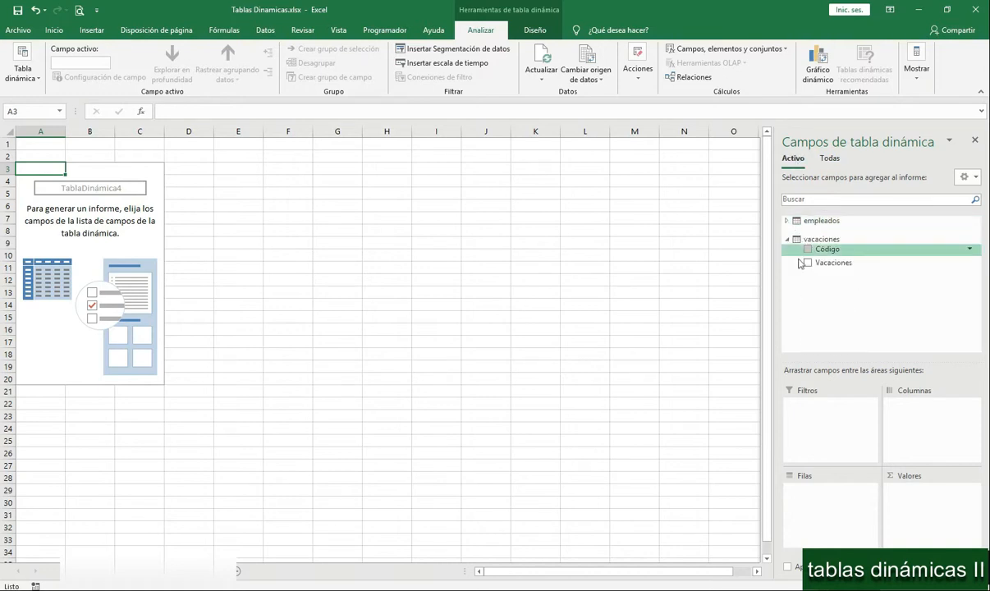
{"action": "double_click", "coordinate": [825, 239]}
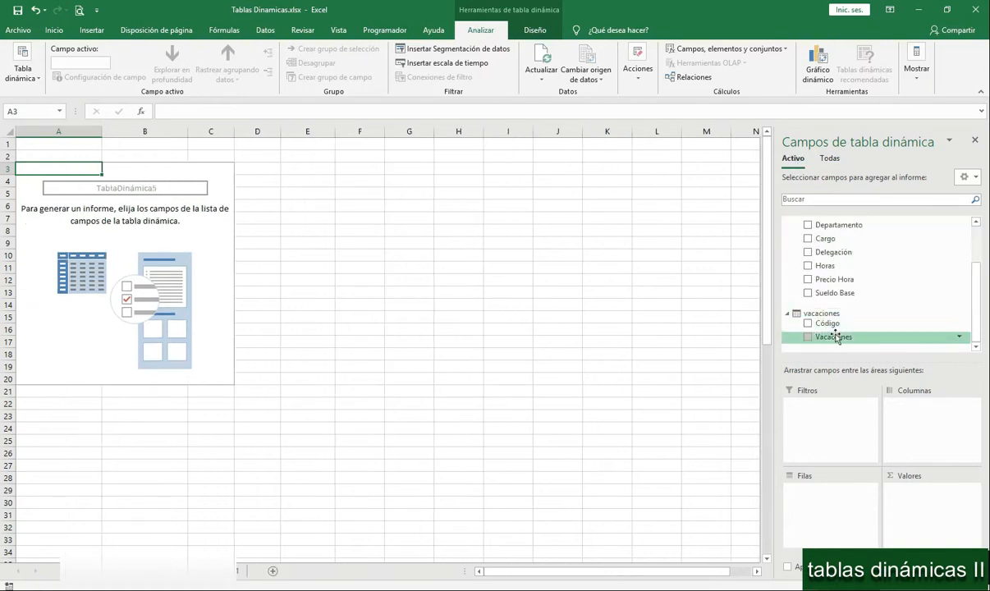
{"action": "scroll", "coordinate": [844, 312], "scroll_direction": "up", "scroll_amount": 2}
{"action": "left_click_drag", "start_coordinate": [829, 259], "coordinate": [825, 493]}
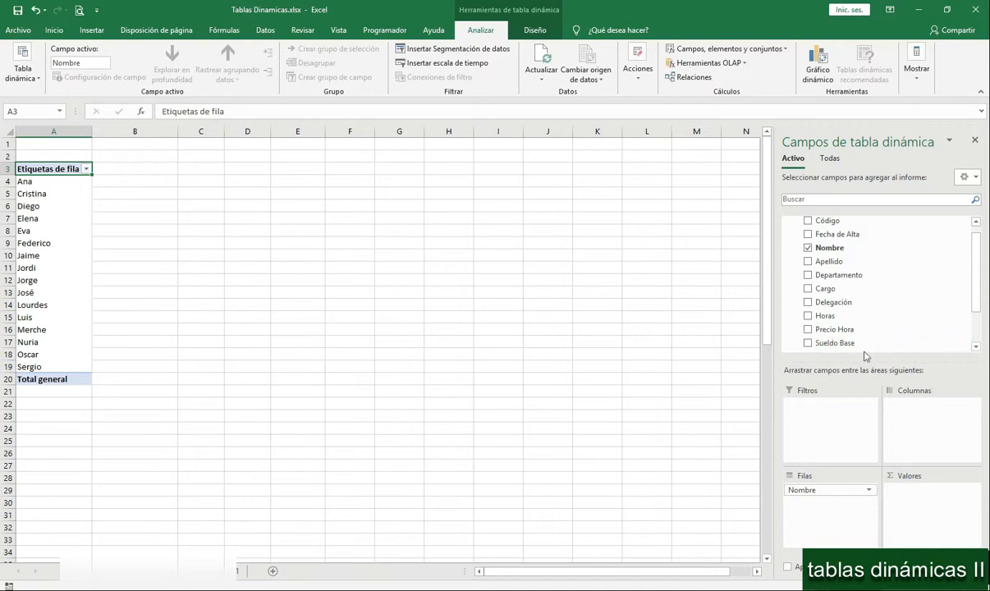
{"action": "left_click_drag", "start_coordinate": [809, 339], "coordinate": [904, 497]}
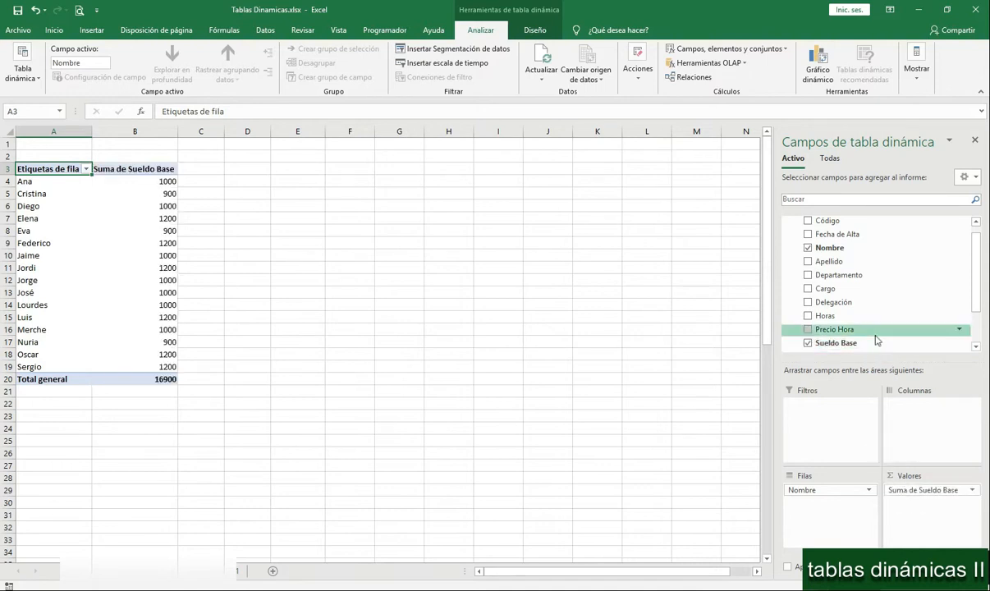
{"action": "scroll", "coordinate": [877, 340], "scroll_direction": "down", "scroll_amount": 2}
{"action": "left_click_drag", "start_coordinate": [842, 340], "coordinate": [825, 532]}
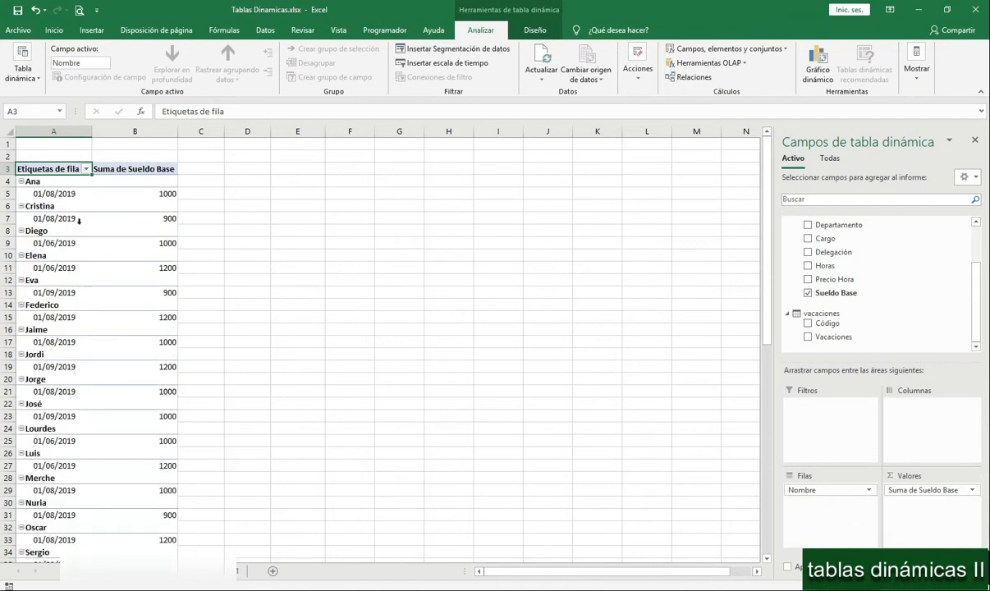